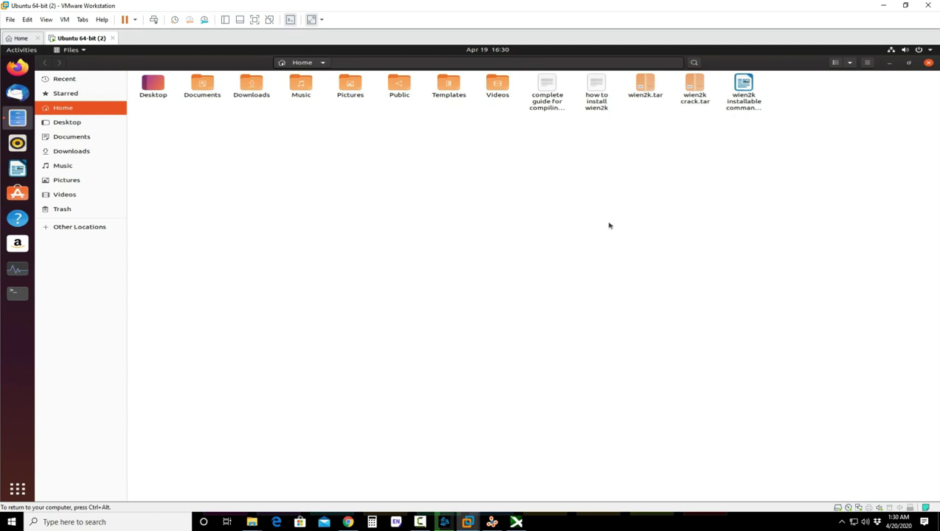
# Step: Check the wien2k.tar and wien2k crack.tar archives in the Home folder
pyautogui.click(636, 90)
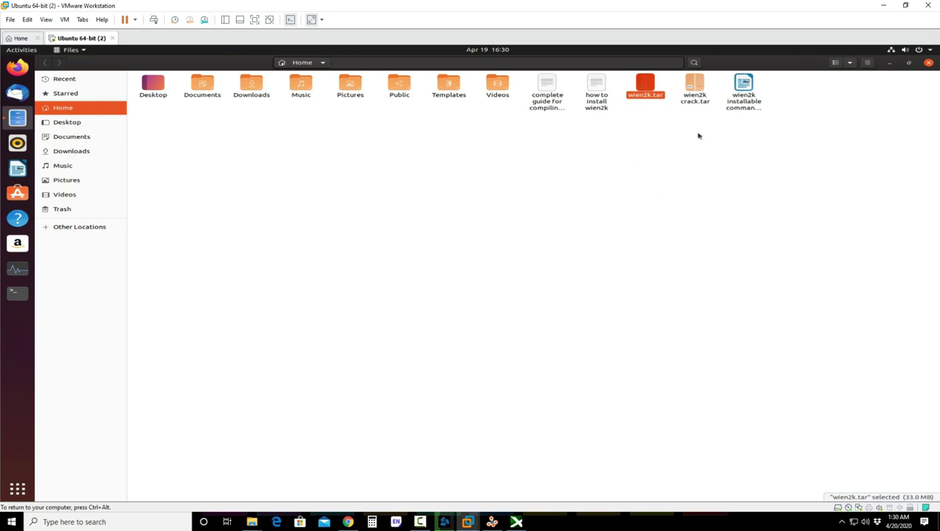
pyautogui.click(694, 85)
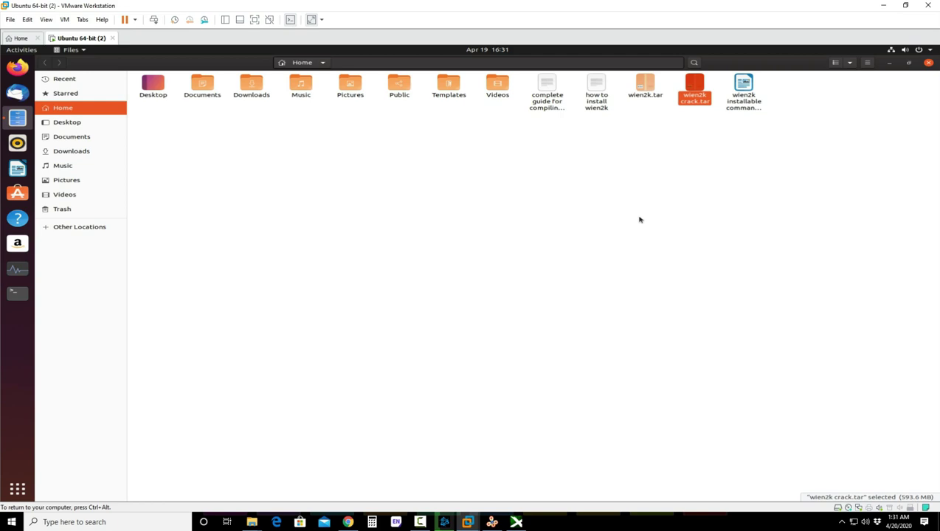
pyautogui.click(529, 233)
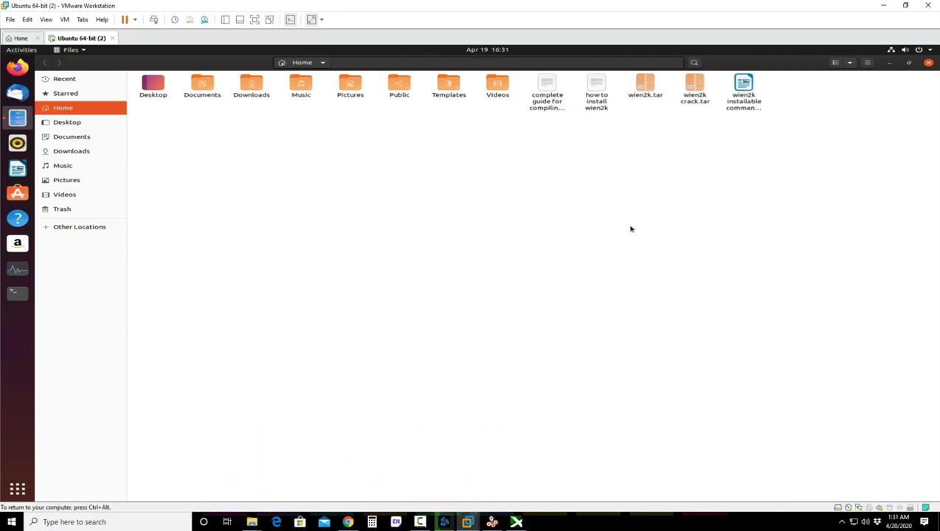
# Step: Open a terminal window in Ubuntu
pyautogui.click(17, 270)
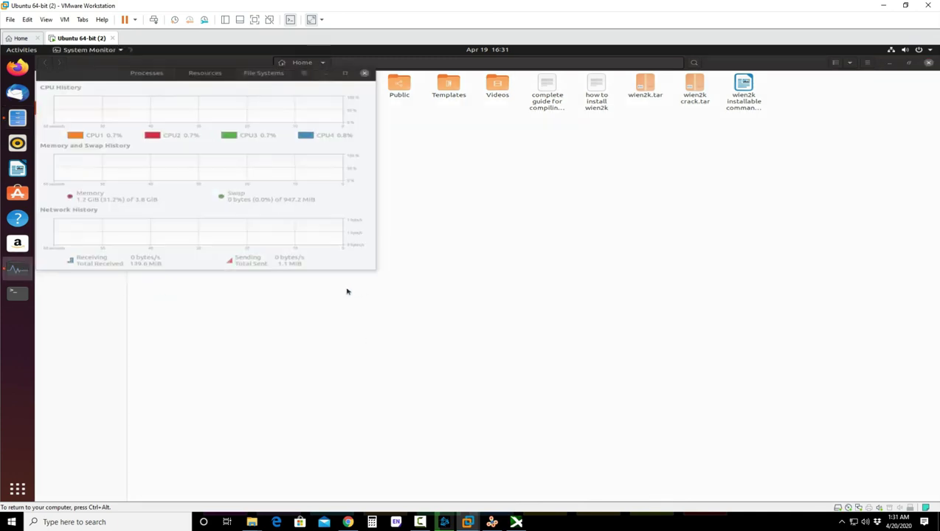
pyautogui.click(366, 72)
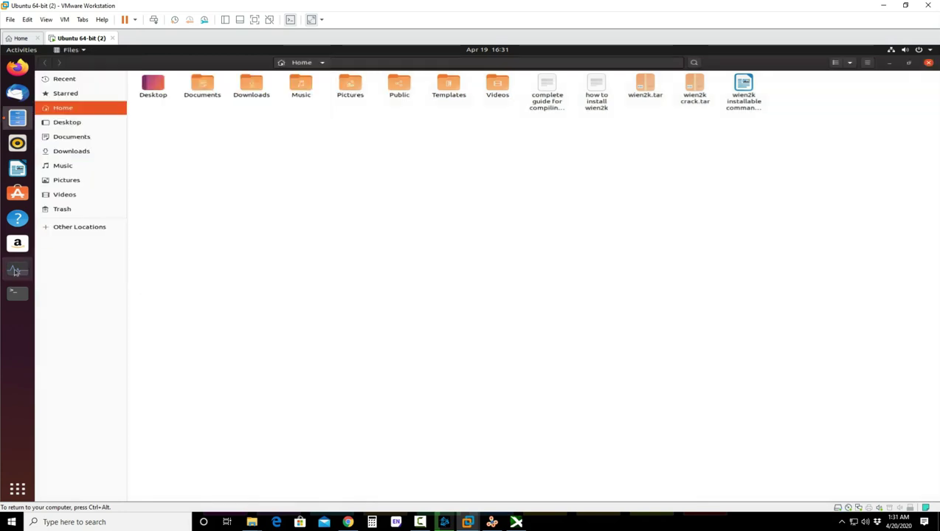
pyautogui.click(16, 293)
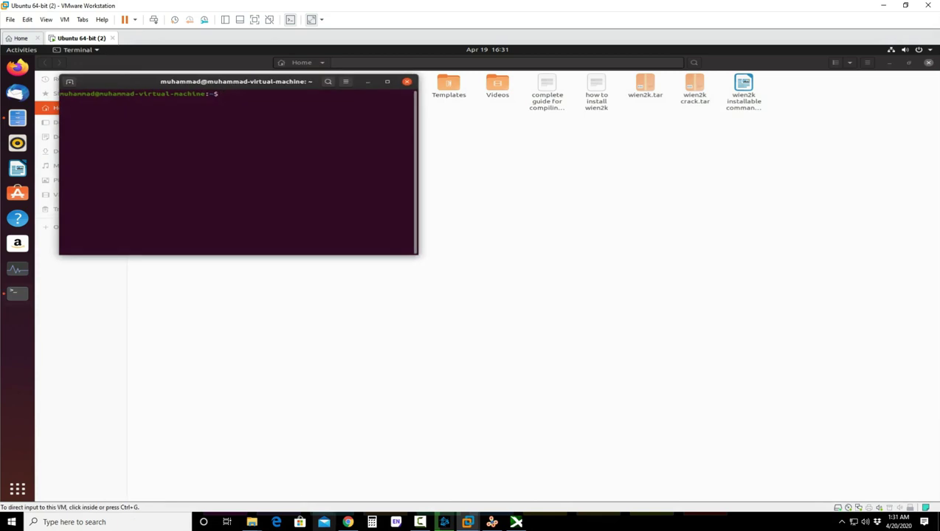
pyautogui.moveTo(516, 522)
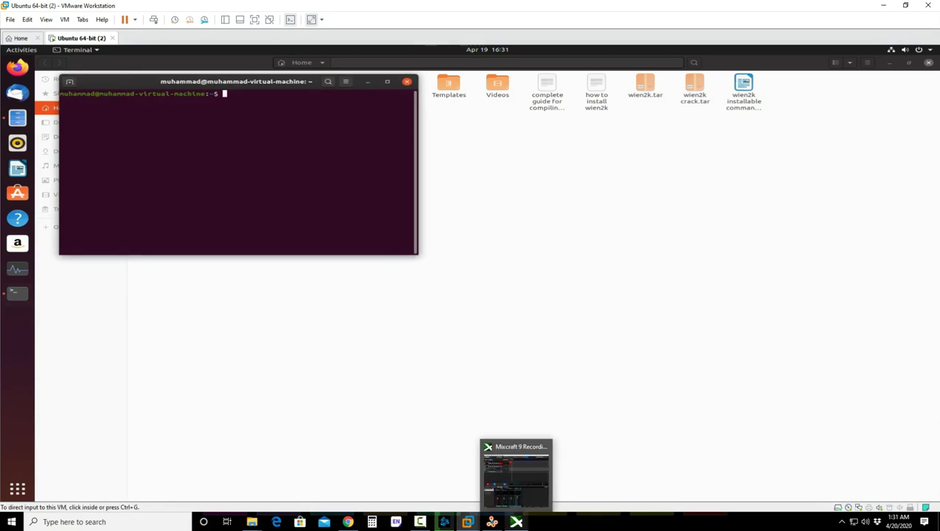
pyautogui.click(516, 478)
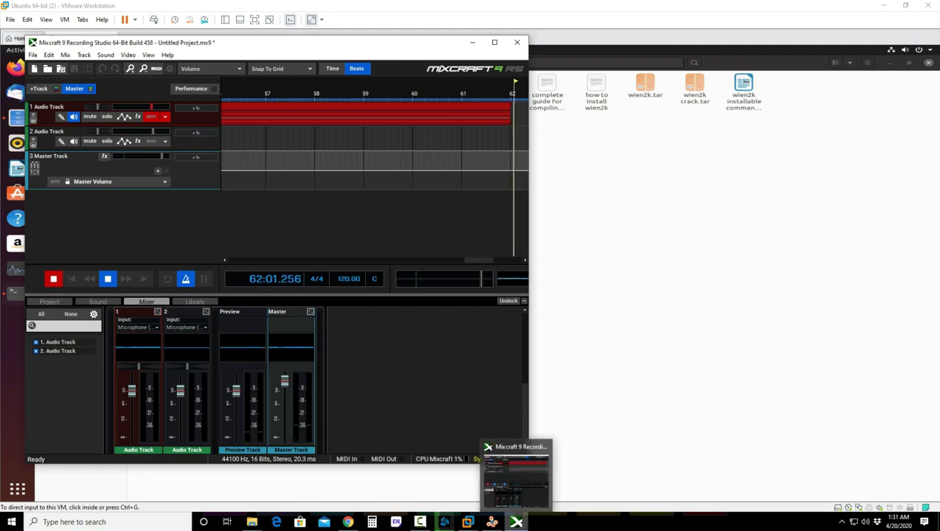
pyautogui.click(516, 522)
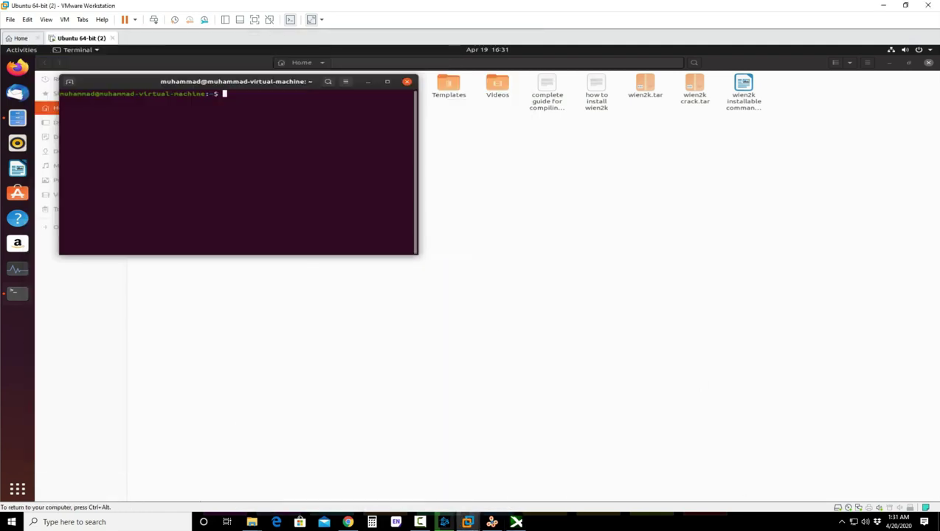
pyautogui.click(841, 521)
pyautogui.click(842, 520)
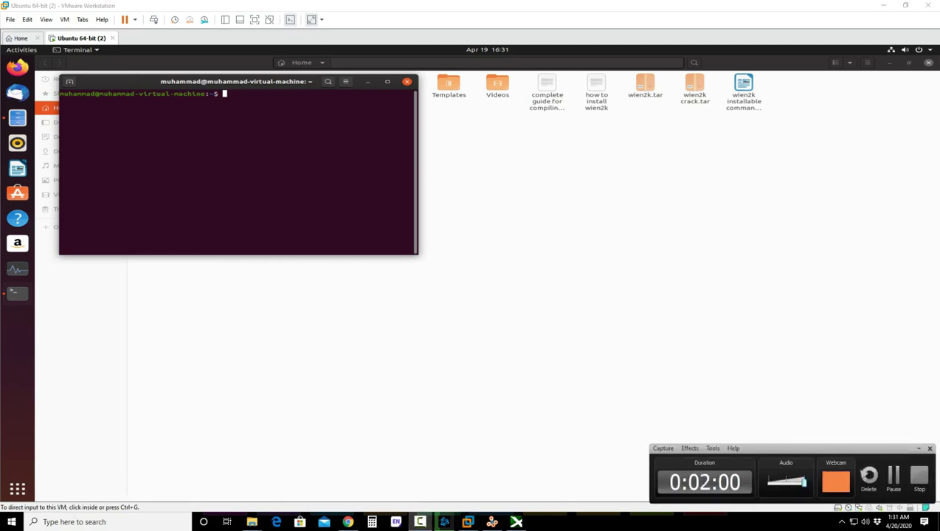
pyautogui.click(909, 458)
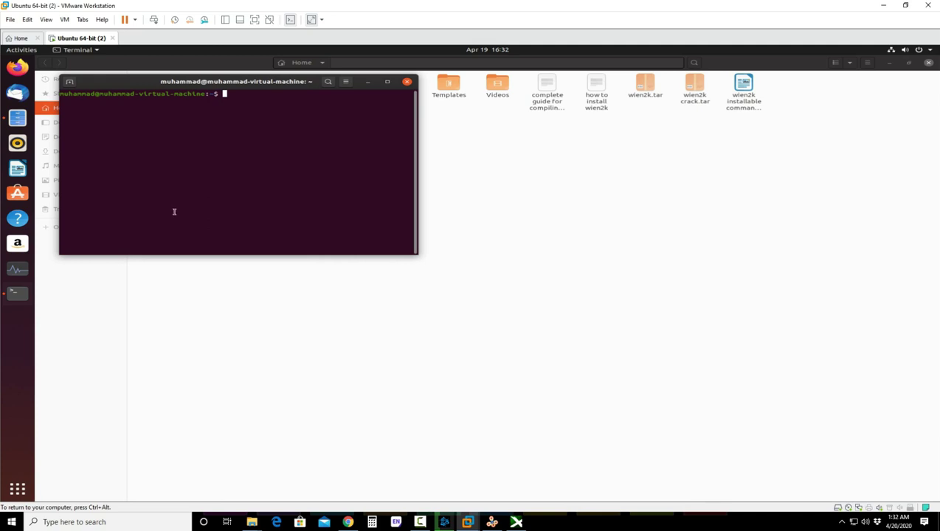
# Step: Review the installation commands in the document "wien2k installable command with ubuntu and mint.odt" and close it
pyautogui.moveTo(193, 83); pyautogui.dragTo(235, 208)
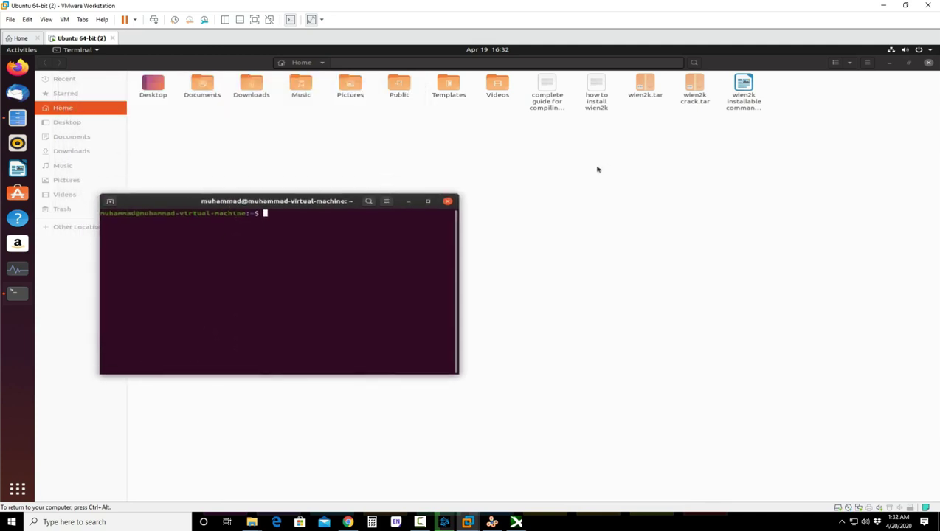
pyautogui.doubleClick(743, 85)
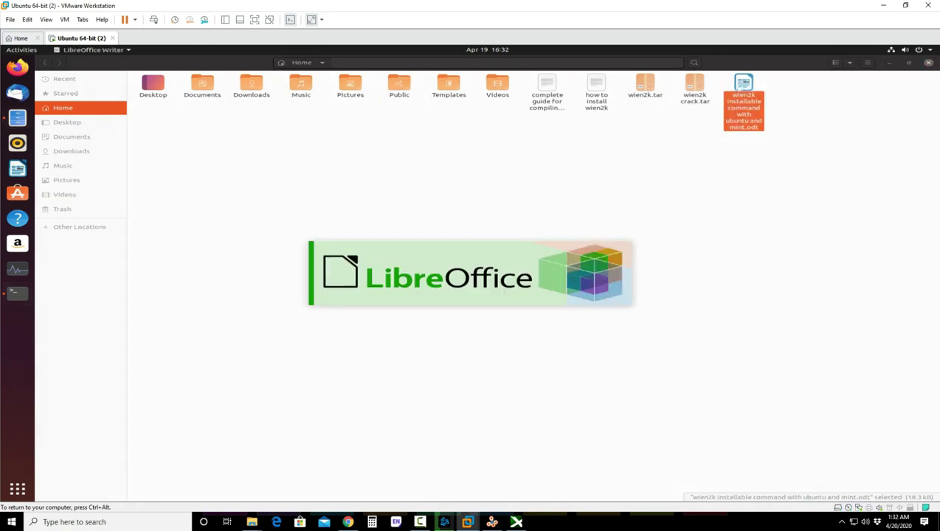
pyautogui.click(883, 5)
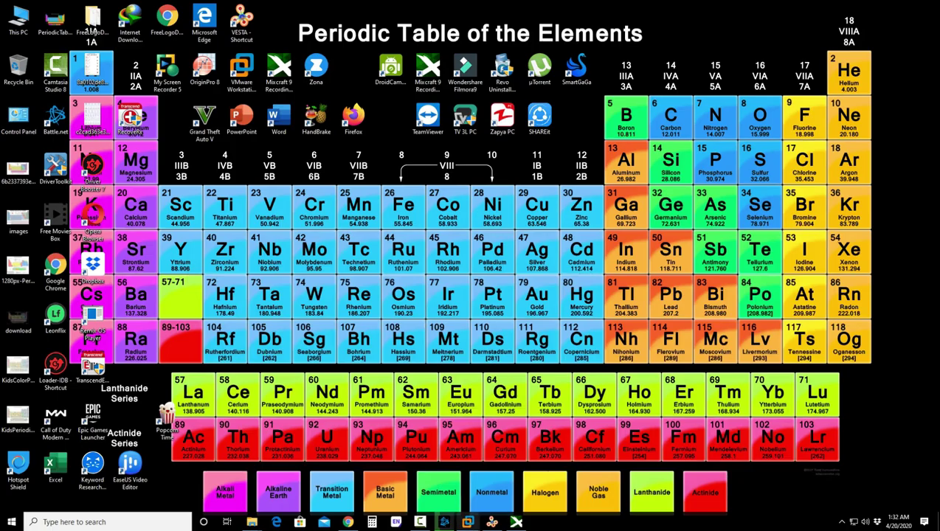
pyautogui.moveTo(468, 522)
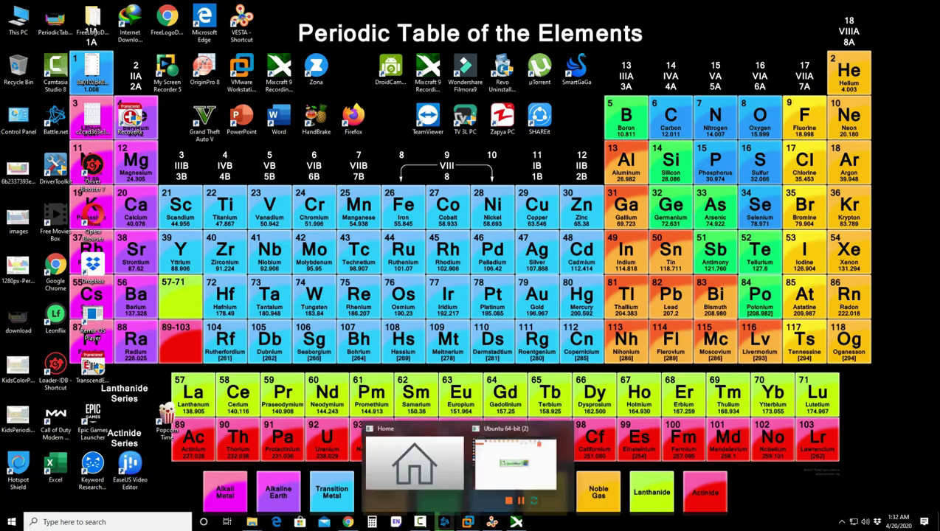
pyautogui.click(517, 469)
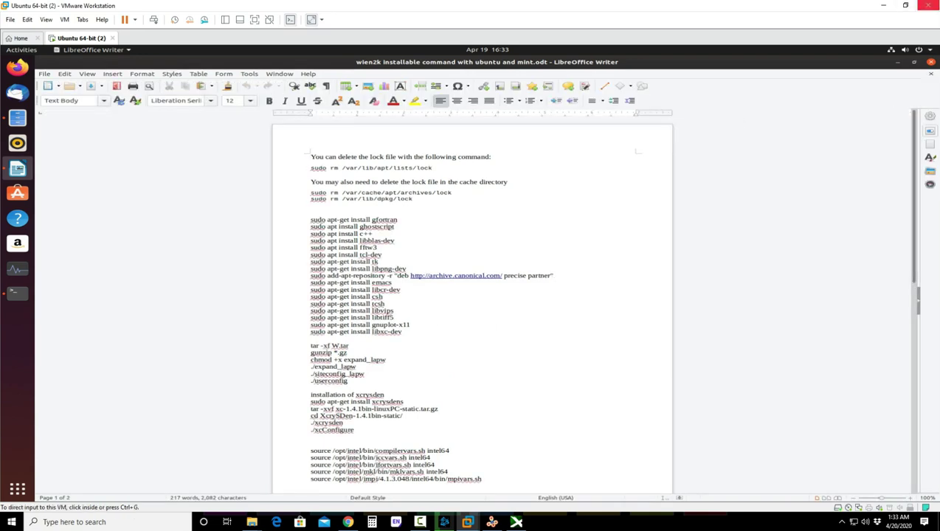
pyautogui.click(931, 76)
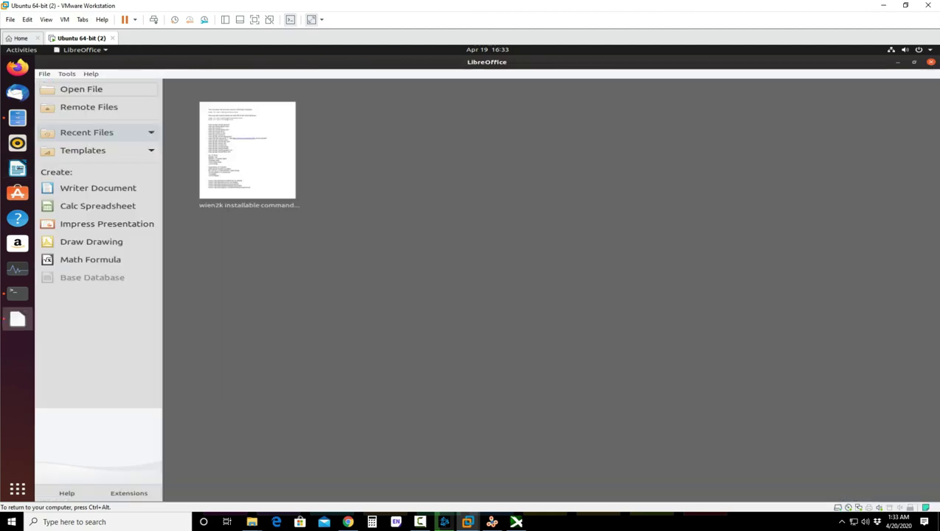
pyautogui.click(931, 62)
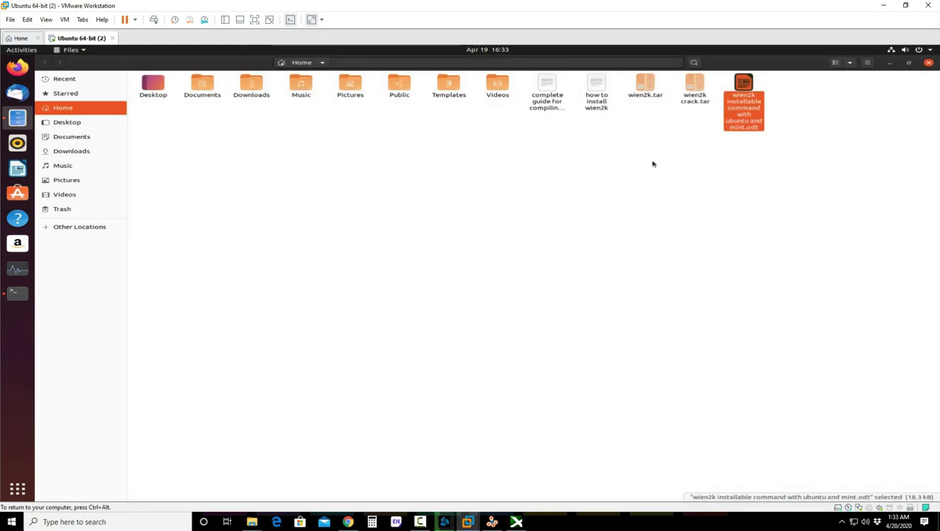
# Step: Open the "how to install wien2k" text file and arrange it side by side with an enlarged terminal window
pyautogui.doubleClick(598, 87)
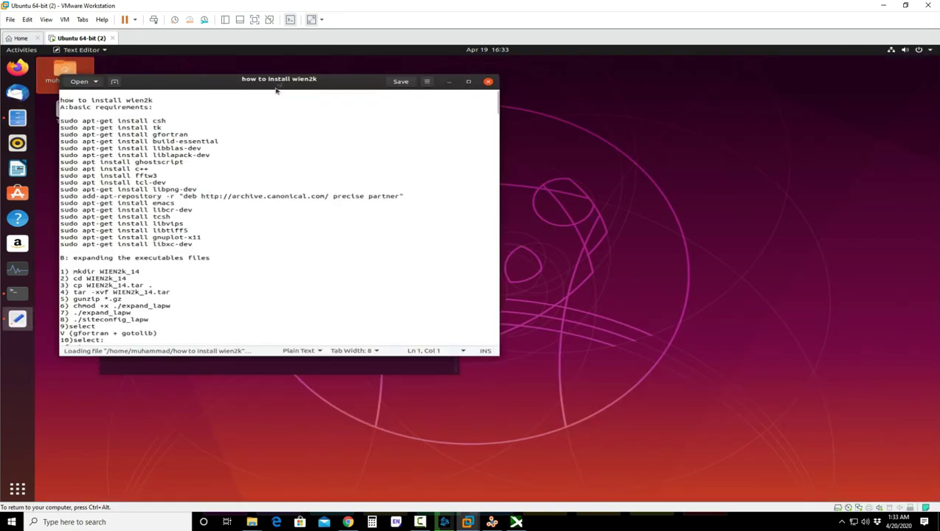
pyautogui.moveTo(276, 83); pyautogui.dragTo(709, 121)
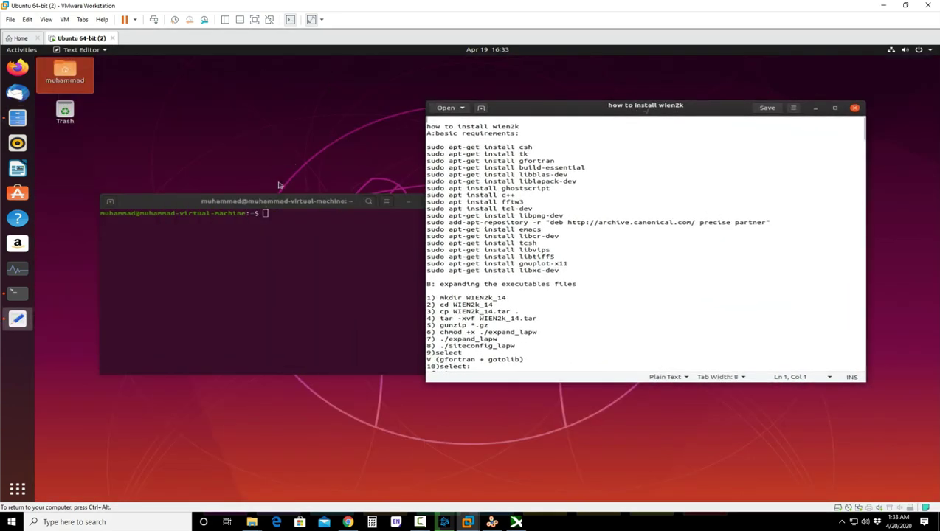
pyautogui.moveTo(283, 201); pyautogui.dragTo(242, 107)
pyautogui.moveTo(234, 281); pyautogui.dragTo(228, 399)
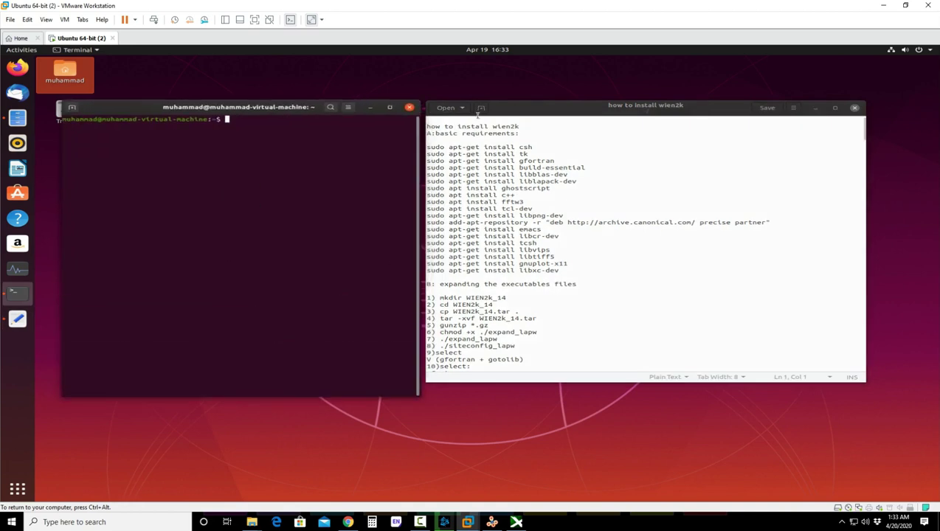
# Step: Copy "sudo apt-get install csh" from the guide, run it in the terminal and enter the sudo password
pyautogui.moveTo(533, 147); pyautogui.dragTo(503, 140)
pyautogui.moveTo(428, 140)
pyautogui.mouseDown()
pyautogui.moveTo(459, 146)
pyautogui.moveTo(427, 150)
pyautogui.mouseUp()
pyautogui.hotkey('ctrl', 'c')
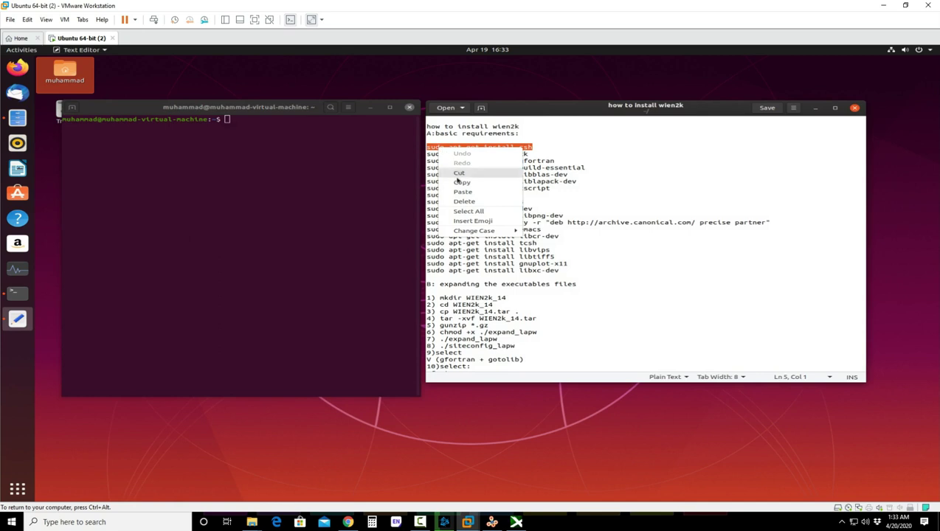
pyautogui.rightClick(204, 177)
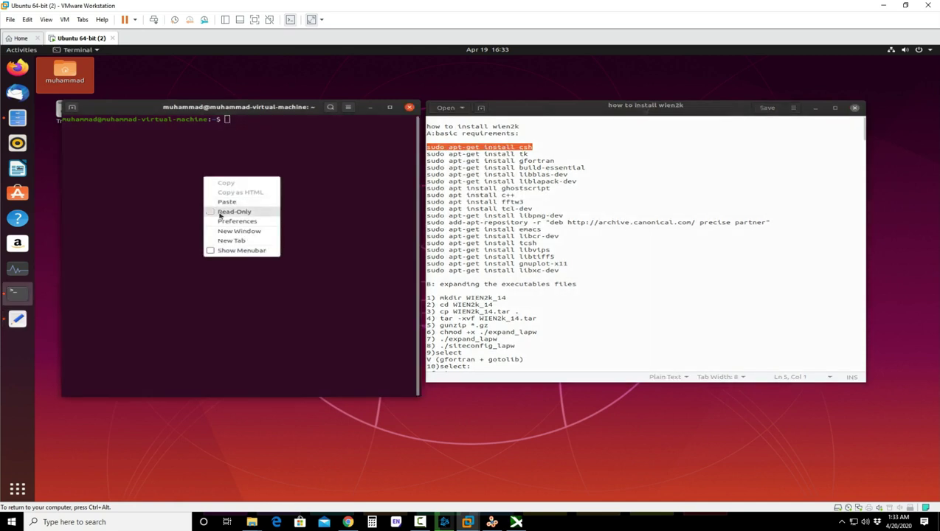
pyautogui.click(227, 202)
pyautogui.press('Return')
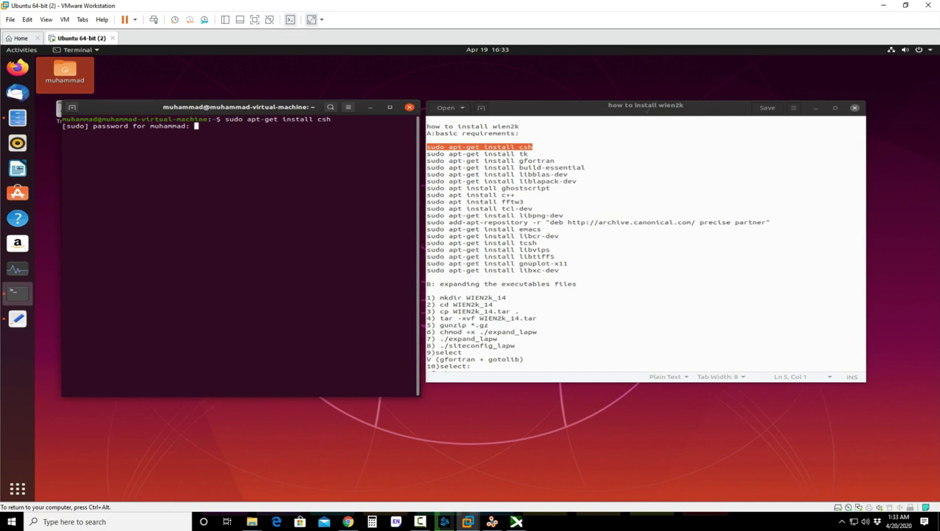
pyautogui.press('Return')
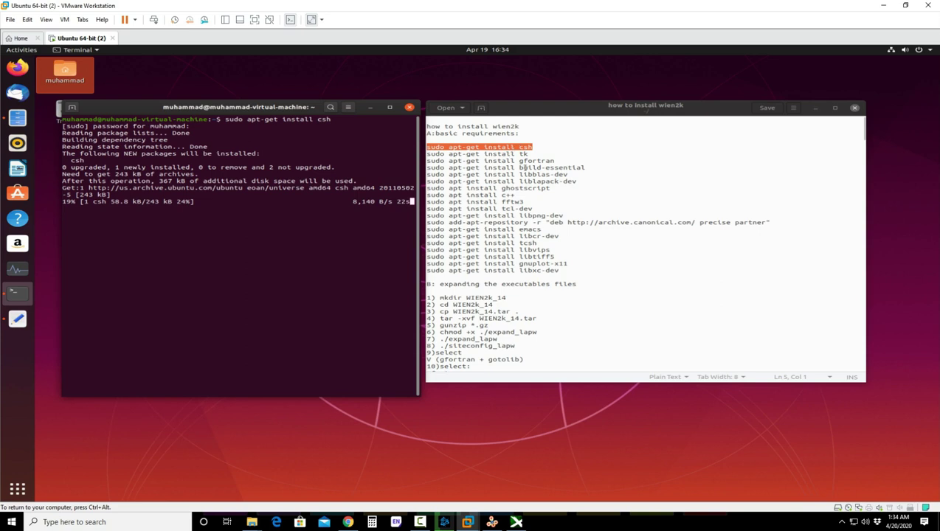
# Step: Move the guide window farther from the terminal and review its basic requirements commands from csh through libxc-dev
pyautogui.moveTo(503, 110); pyautogui.dragTo(541, 116)
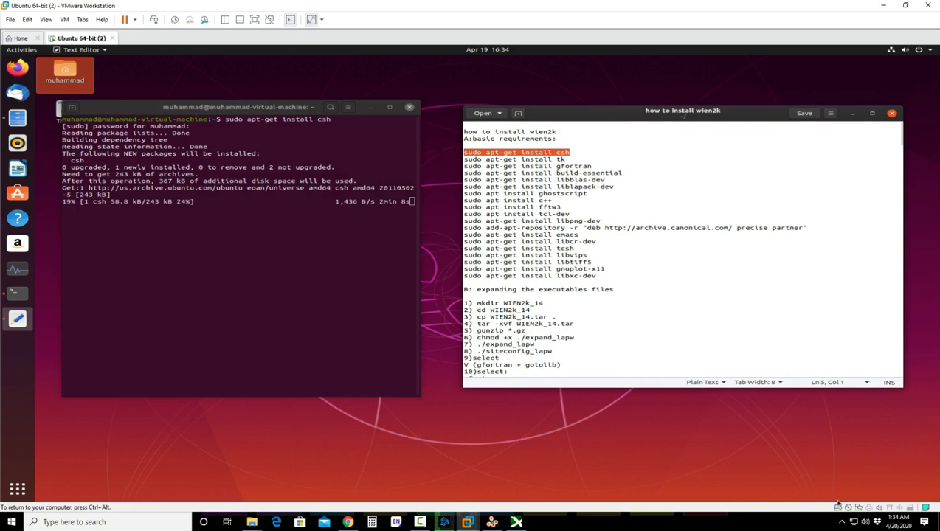
pyautogui.moveTo(596, 276); pyautogui.dragTo(464, 151)
pyautogui.click(592, 303)
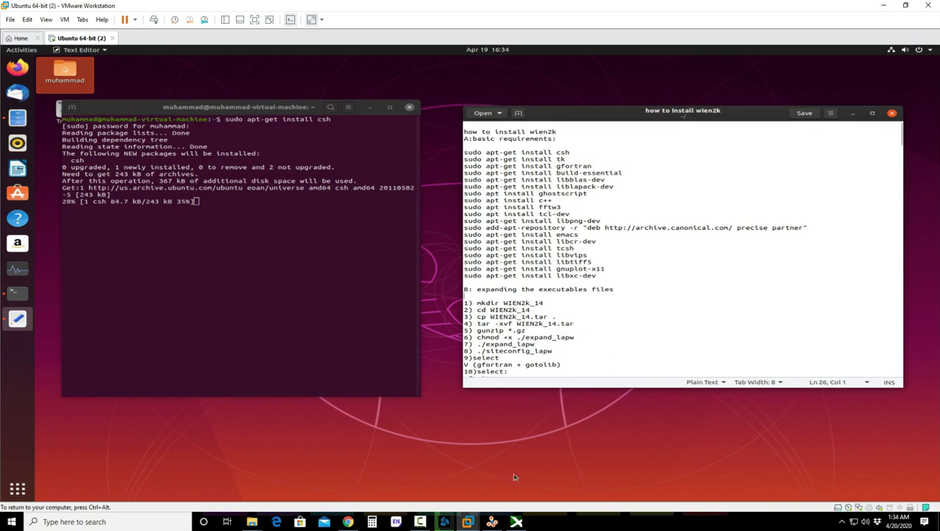
pyautogui.moveTo(467, 522)
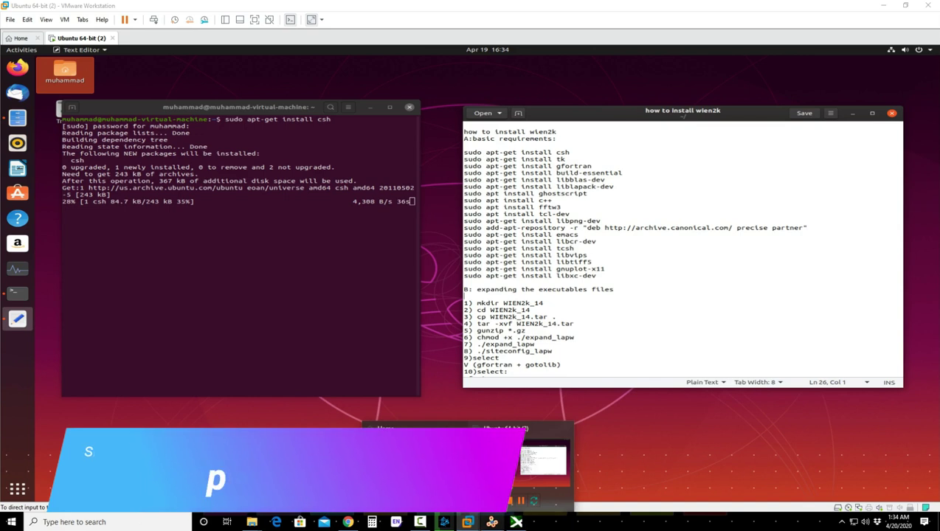
pyautogui.click(420, 522)
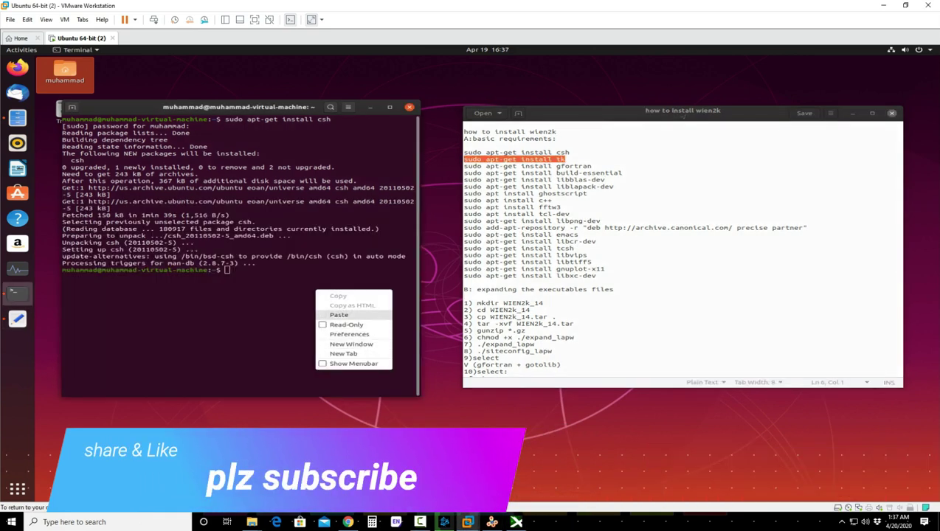
# Step: Run the copied command "sudo apt-get install tk" in the terminal and accept the installation with y
pyautogui.click(339, 316)
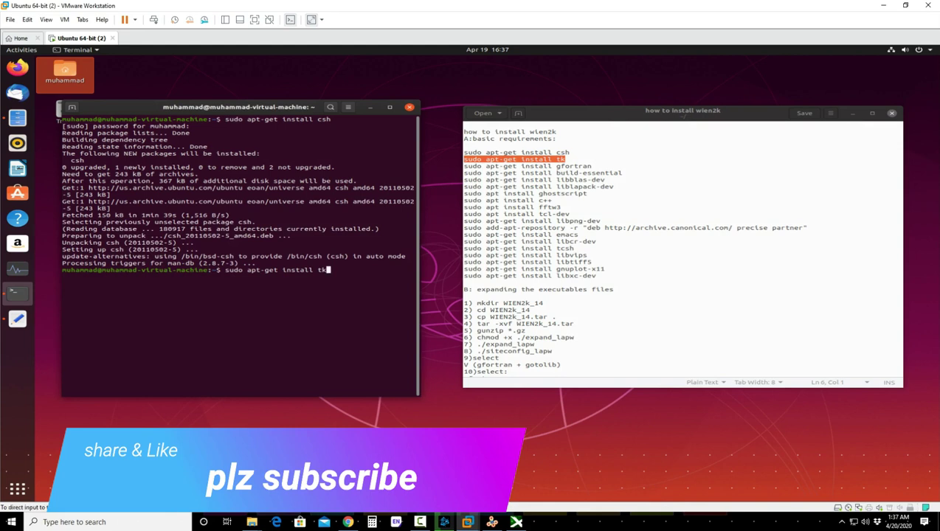
pyautogui.press('Return')
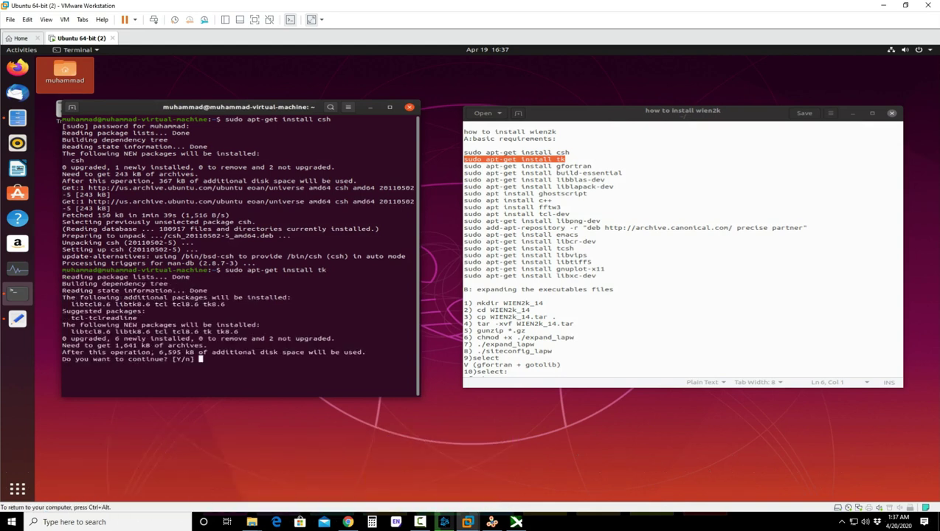
pyautogui.write('y')
pyautogui.press('Return')
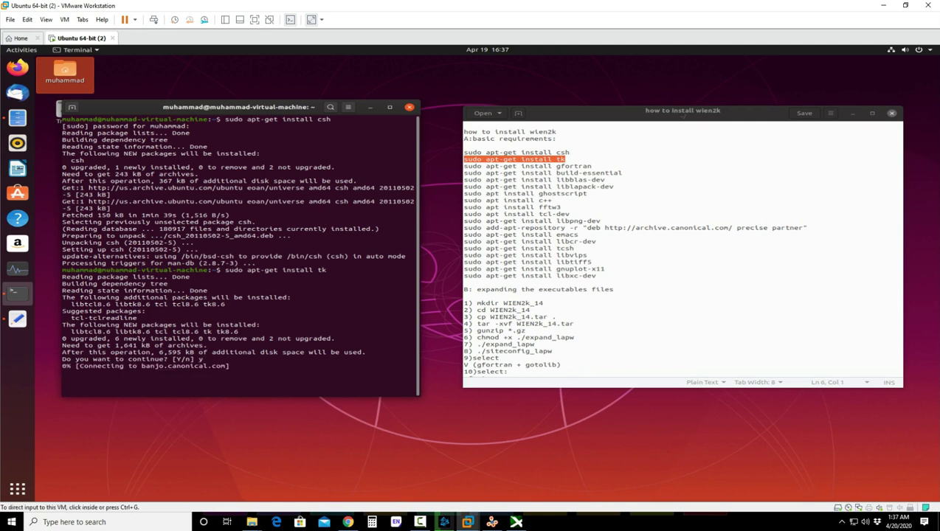
pyautogui.click(420, 522)
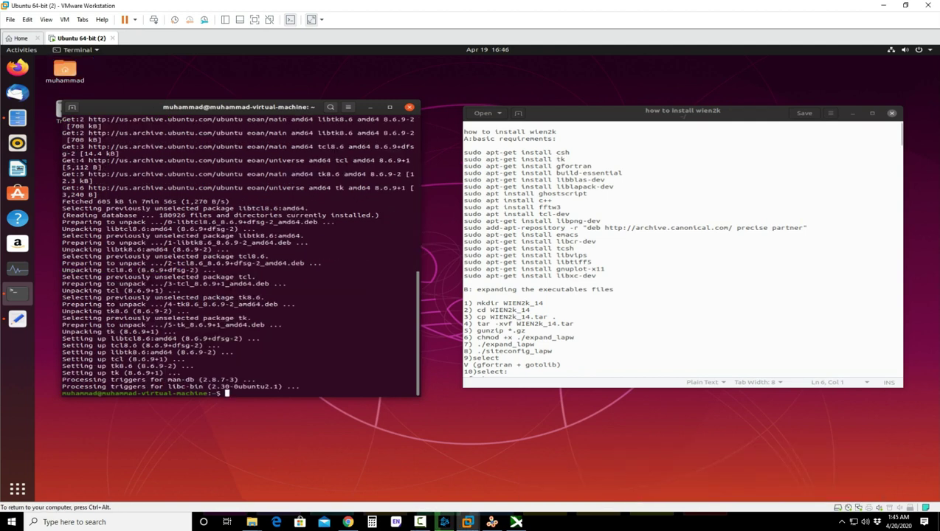
# Step: Copy "sudo apt-get install gfortran" from the guide, run it in the terminal and accept the installation with y
pyautogui.moveTo(592, 167); pyautogui.dragTo(464, 167)
pyautogui.rightClick(465, 167)
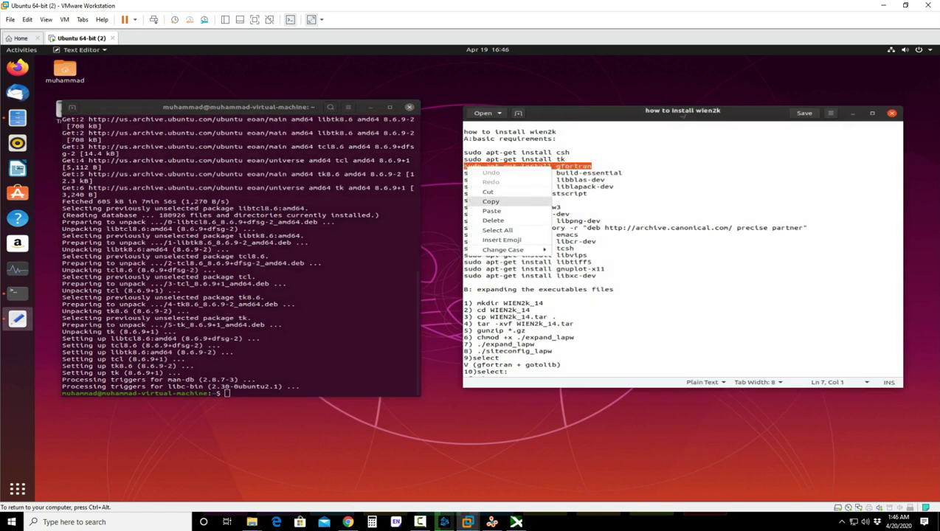
pyautogui.click(491, 199)
pyautogui.click(227, 393)
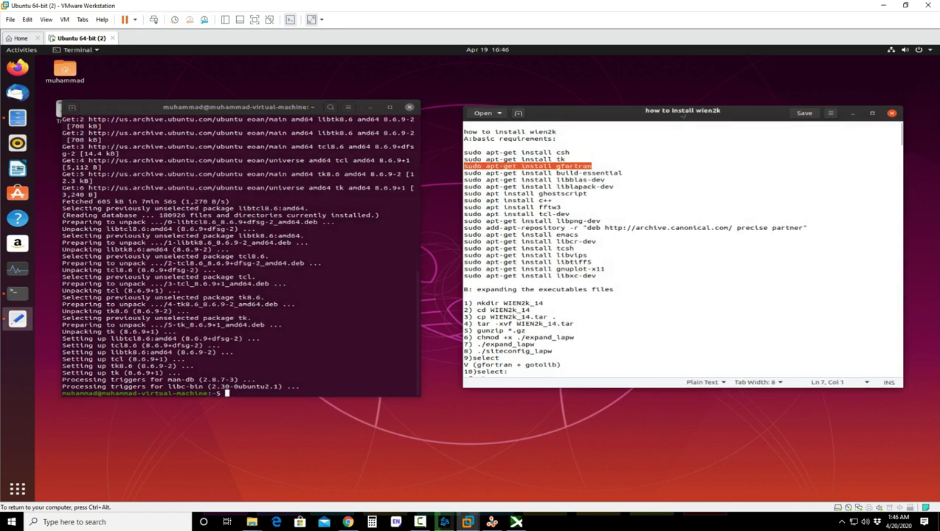
pyautogui.rightClick(276, 389)
pyautogui.click(299, 412)
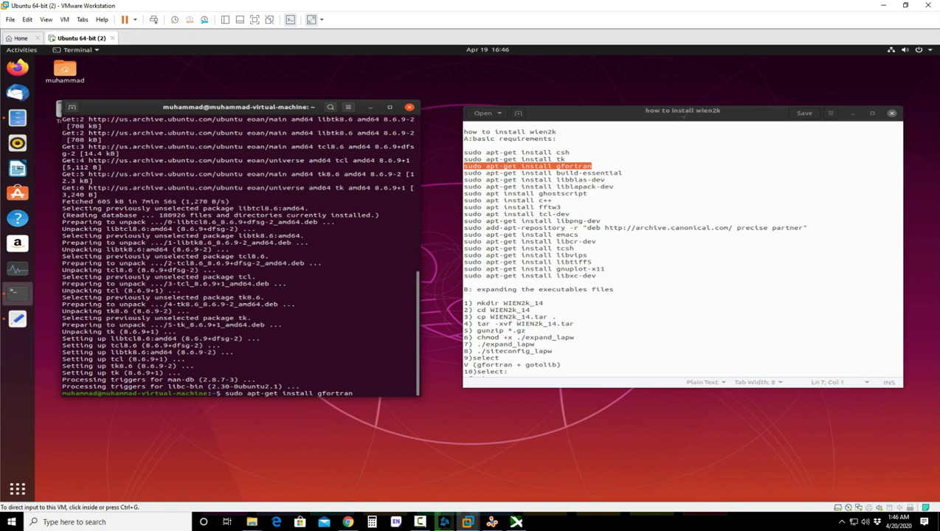
pyautogui.moveTo(468, 522)
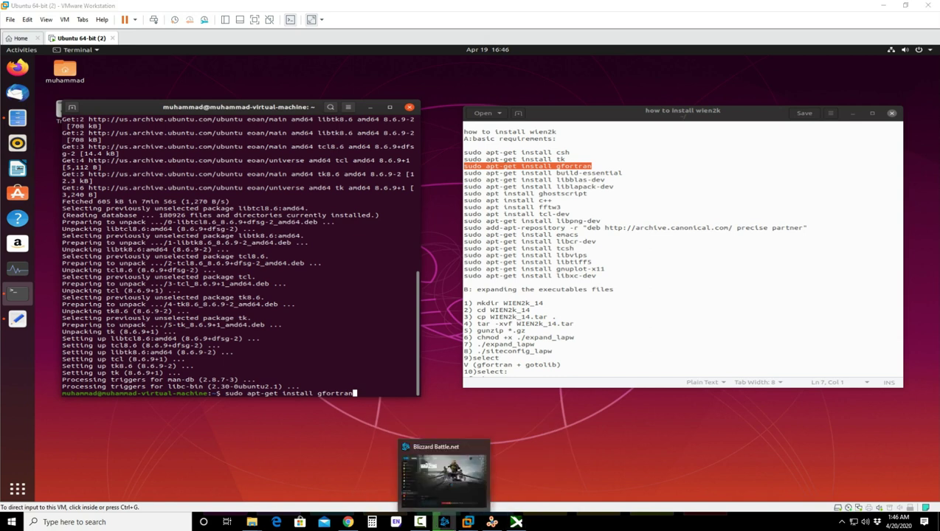
pyautogui.click(468, 522)
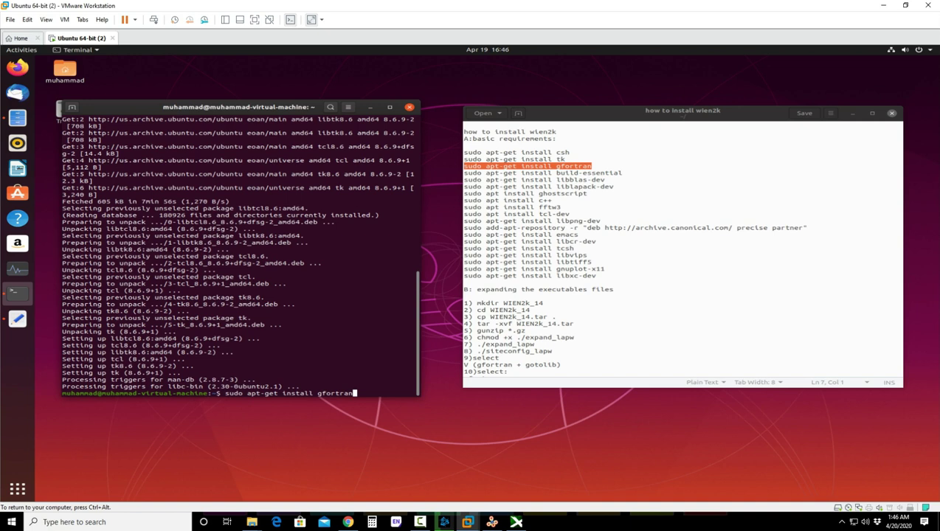
pyautogui.press('Return')
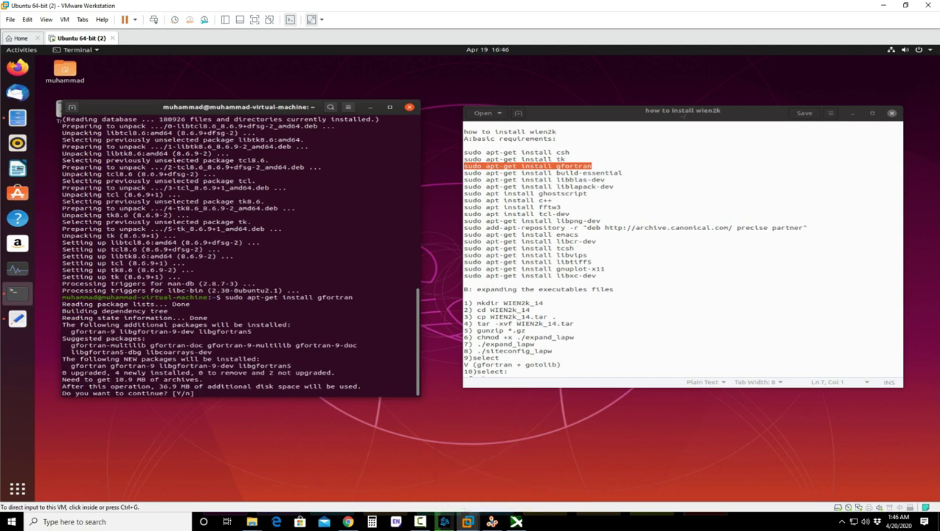
pyautogui.hotkey('ctrl', 'g')
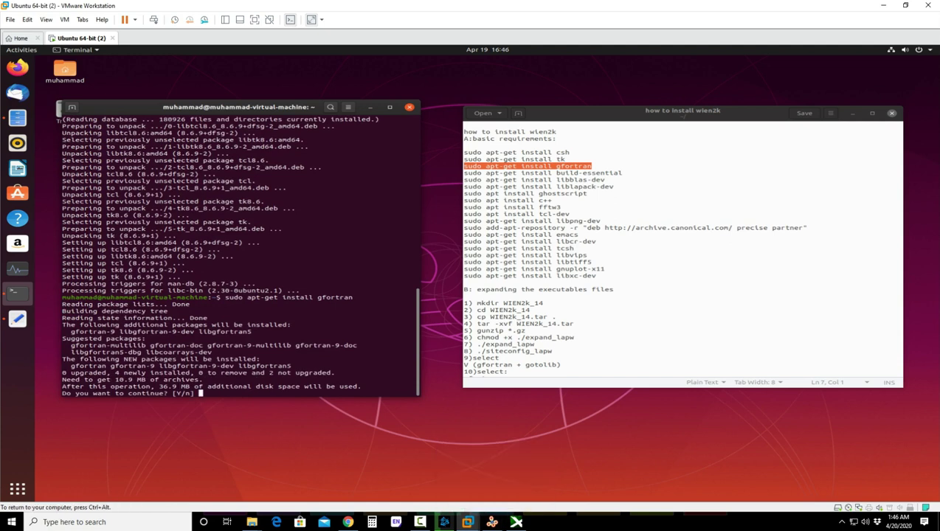
pyautogui.write('y')
pyautogui.press('Return')
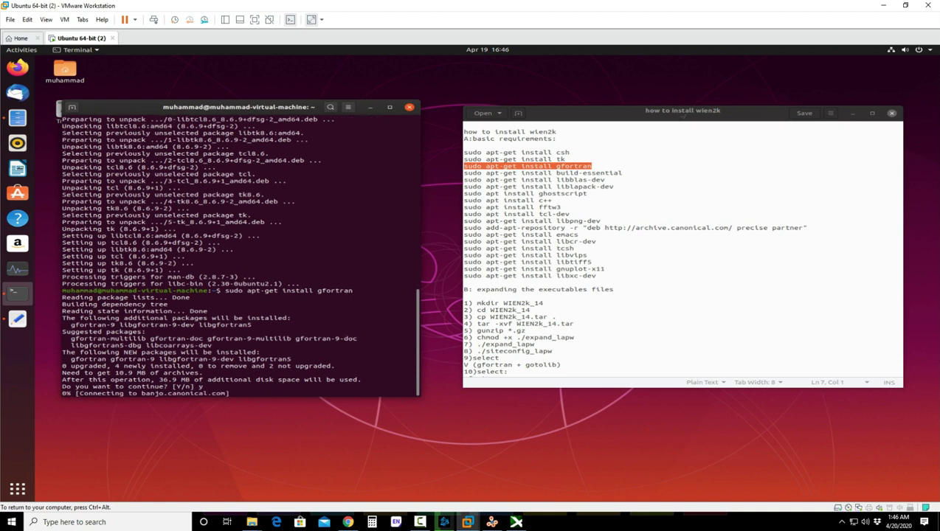
pyautogui.hotkey('ctrl', 'alt')
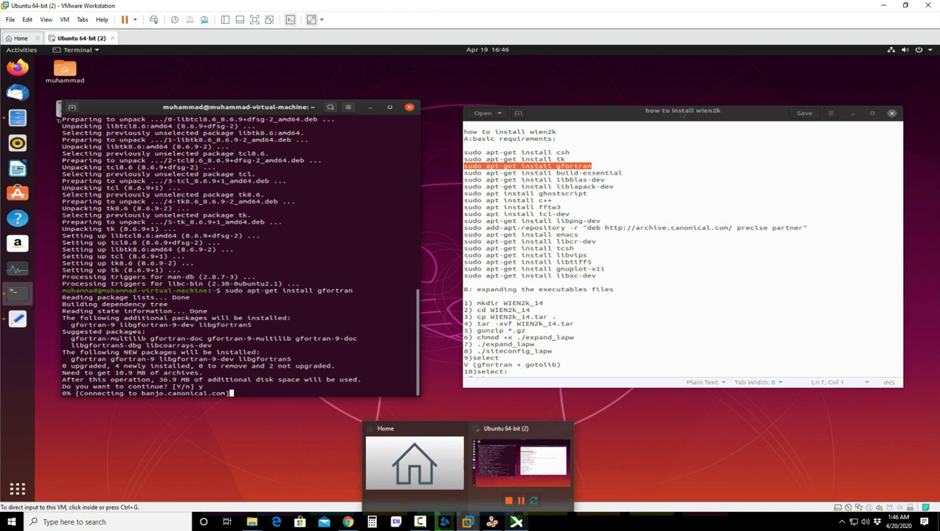
pyautogui.click(420, 522)
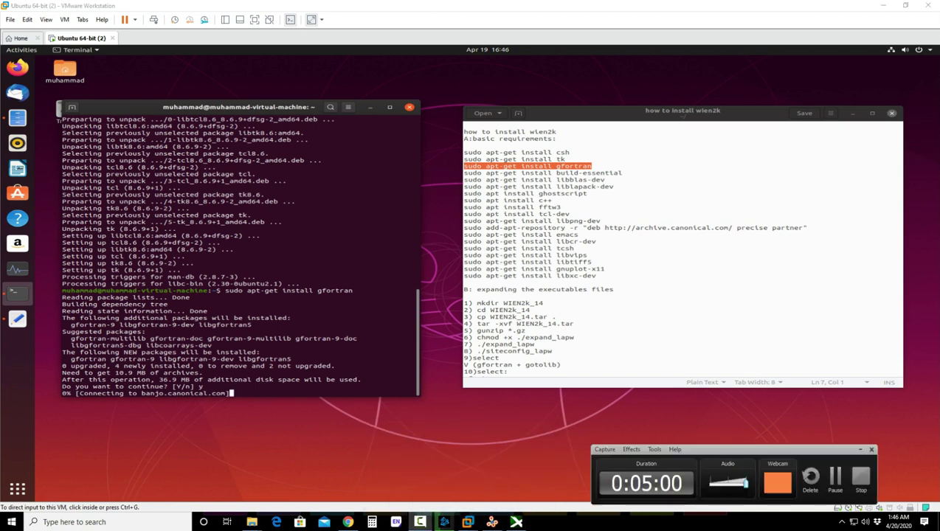
pyautogui.click(835, 480)
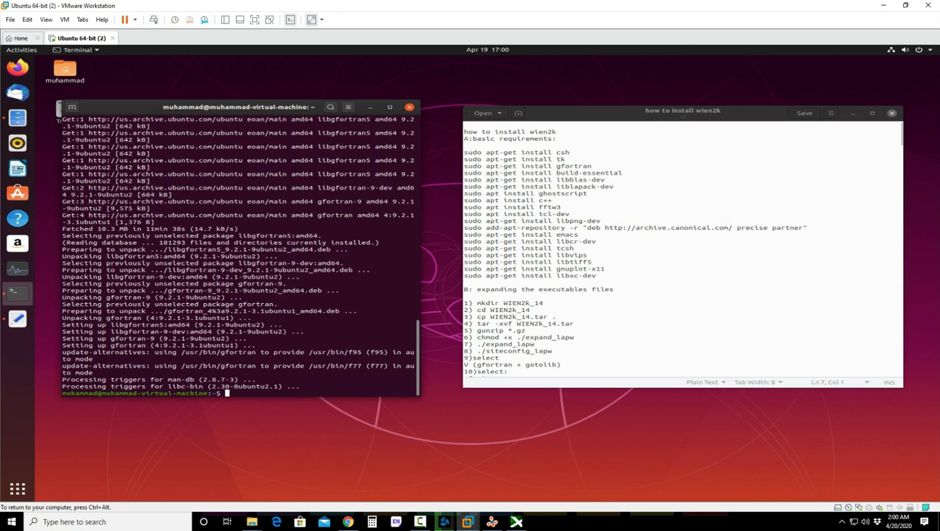
# Step: Copy "sudo apt-get install build-essential" from the guide and run it in the terminal
pyautogui.moveTo(623, 173); pyautogui.dragTo(464, 173)
pyautogui.rightClick(469, 173)
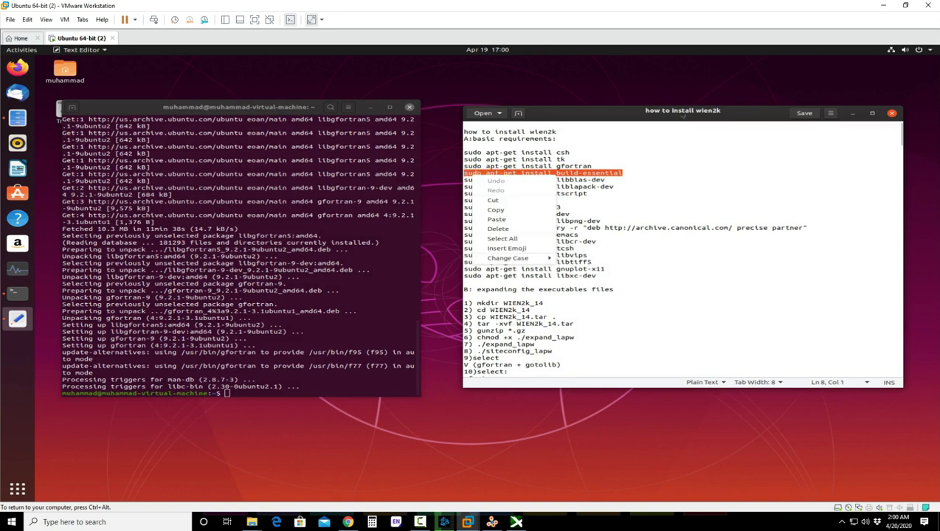
pyautogui.click(487, 211)
pyautogui.click(227, 393)
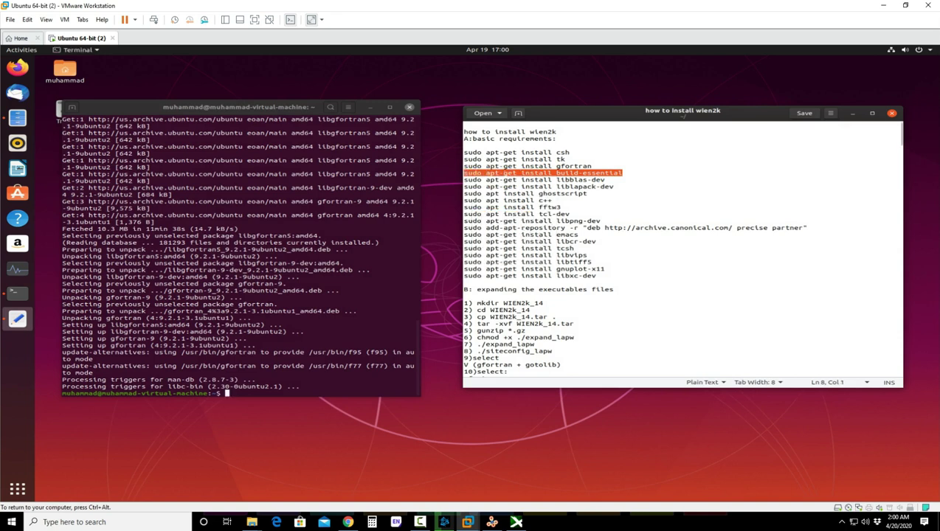
pyautogui.rightClick(359, 377)
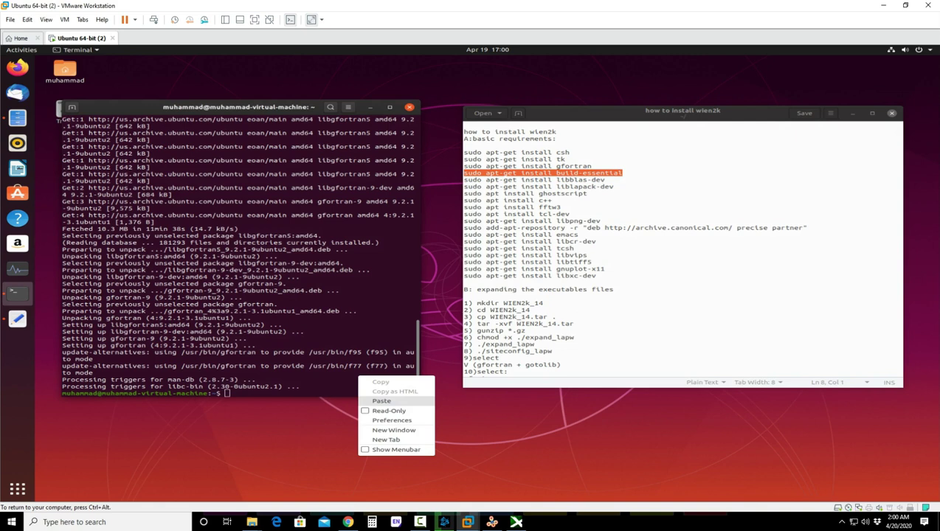
pyautogui.click(382, 401)
pyautogui.press('Return')
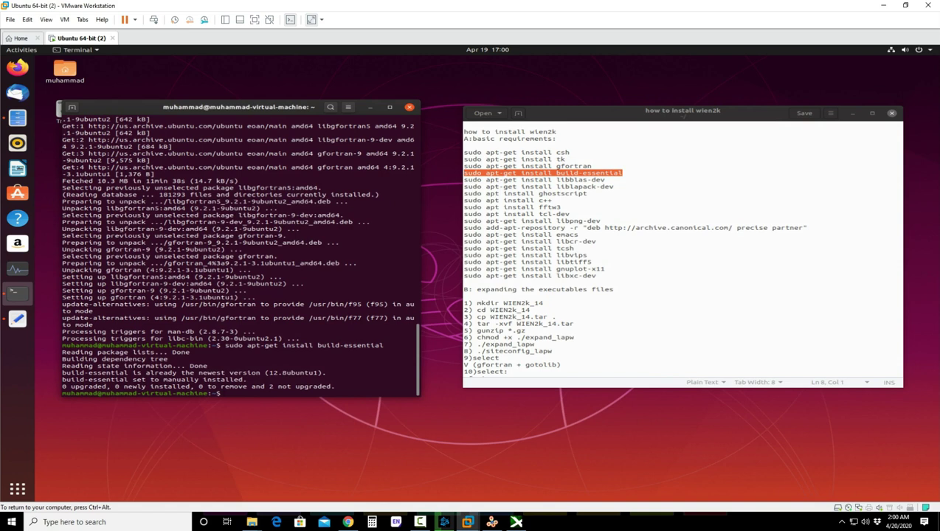
# Step: Copy "sudo apt-get install libblas-dev" from the guide, run it in the terminal and accept the installation with y
pyautogui.click(683, 114)
pyautogui.moveTo(605, 180); pyautogui.dragTo(463, 179)
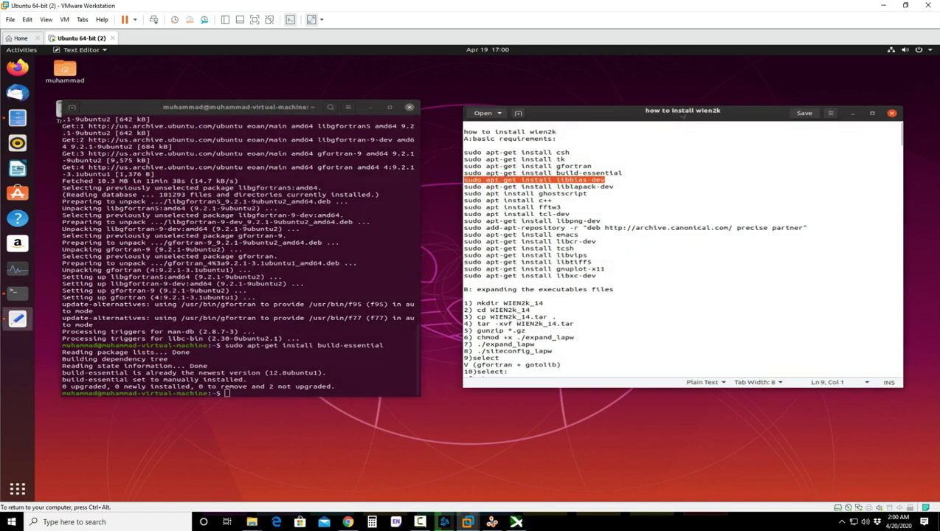
pyautogui.click(315, 391)
pyautogui.rightClick(314, 391)
pyautogui.click(339, 416)
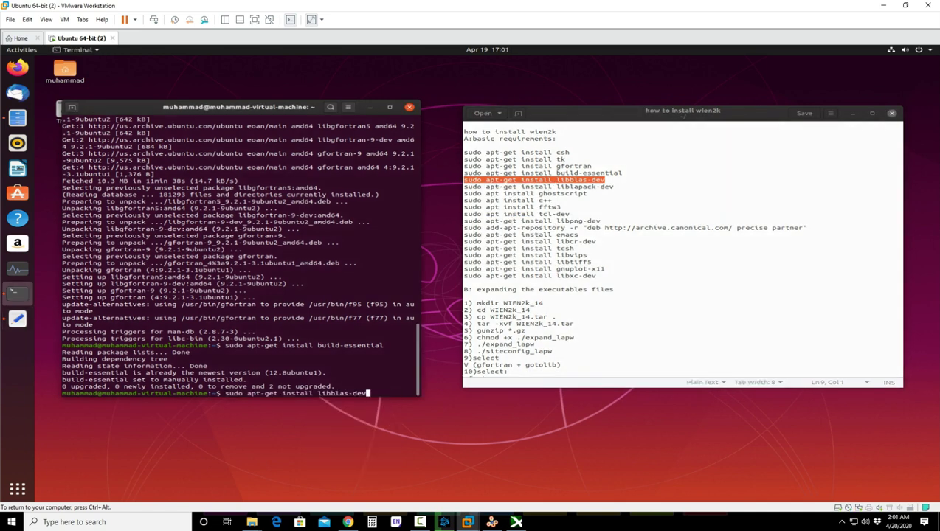
pyautogui.press('Return')
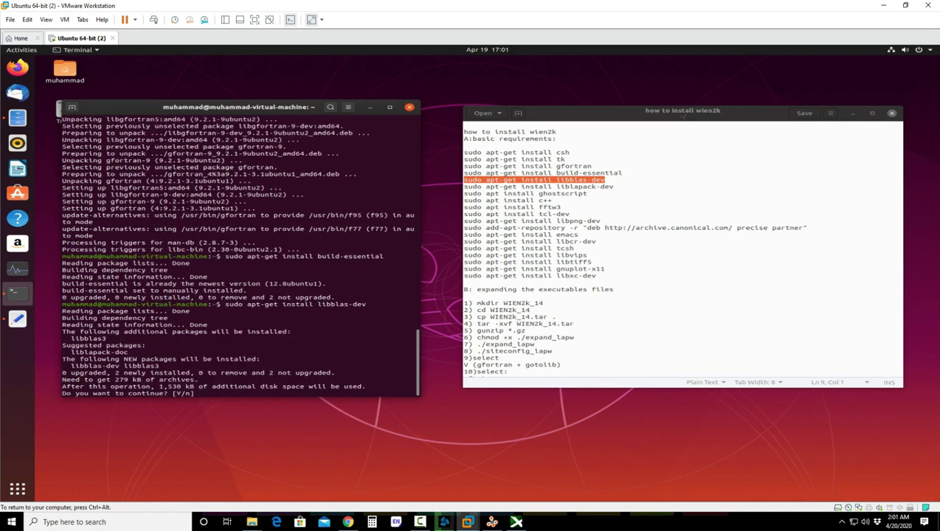
pyautogui.write('y')
pyautogui.press('Return')
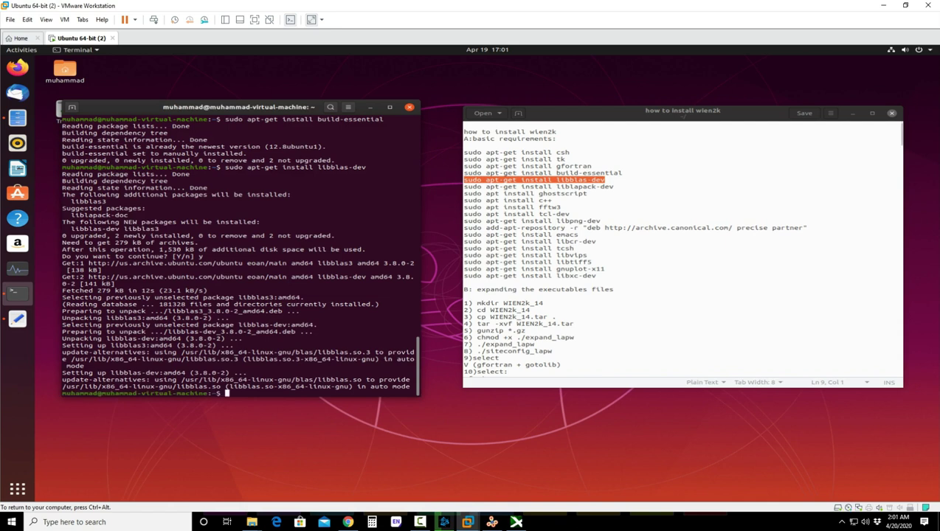
# Step: Copy "sudo apt-get install liblapack-dev" from the guide, run it in the terminal and accept the installation with y
pyautogui.moveTo(613, 187); pyautogui.dragTo(463, 187)
pyautogui.rightClick(486, 187)
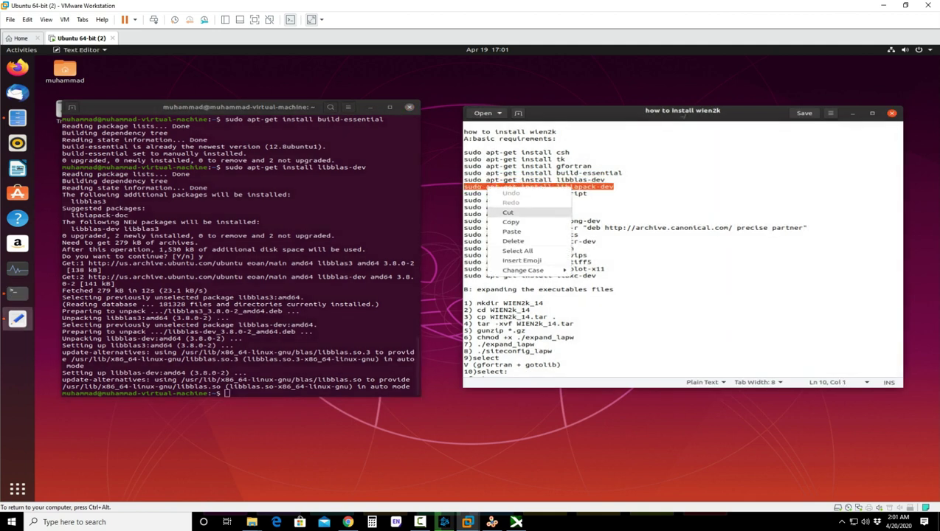
pyautogui.click(509, 222)
pyautogui.click(228, 394)
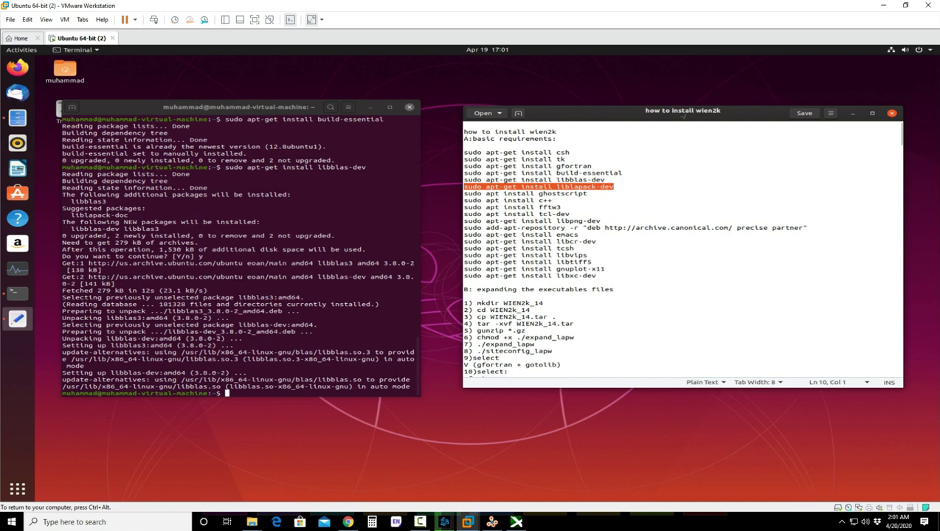
pyautogui.rightClick(377, 366)
pyautogui.click(391, 390)
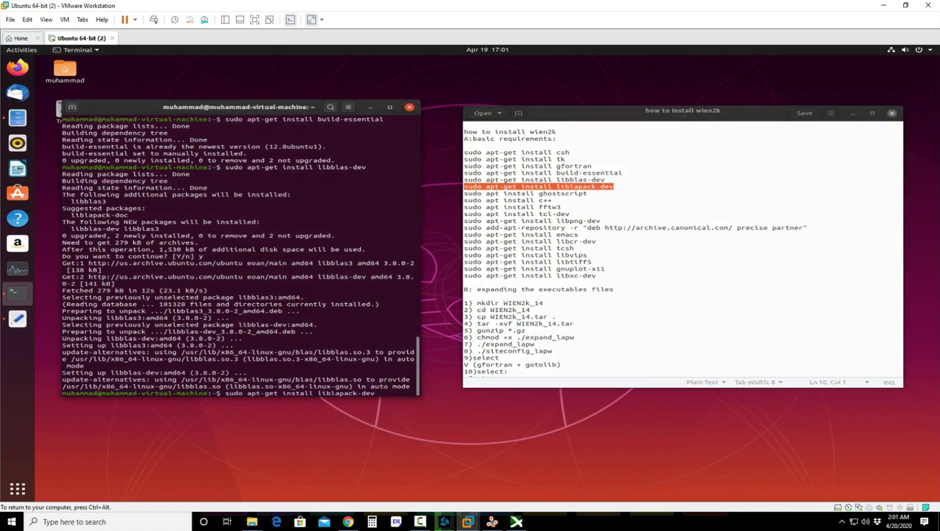
pyautogui.press('Return')
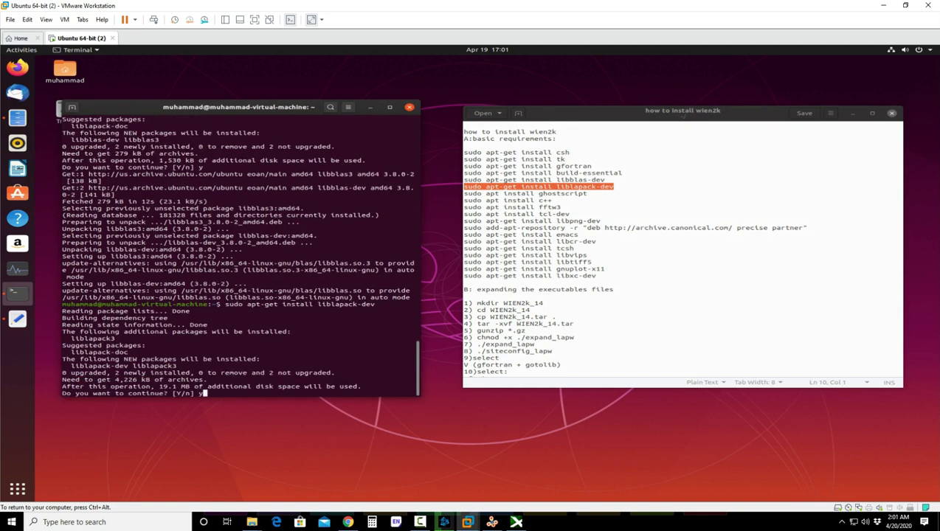
pyautogui.write('y')
pyautogui.press('Return')
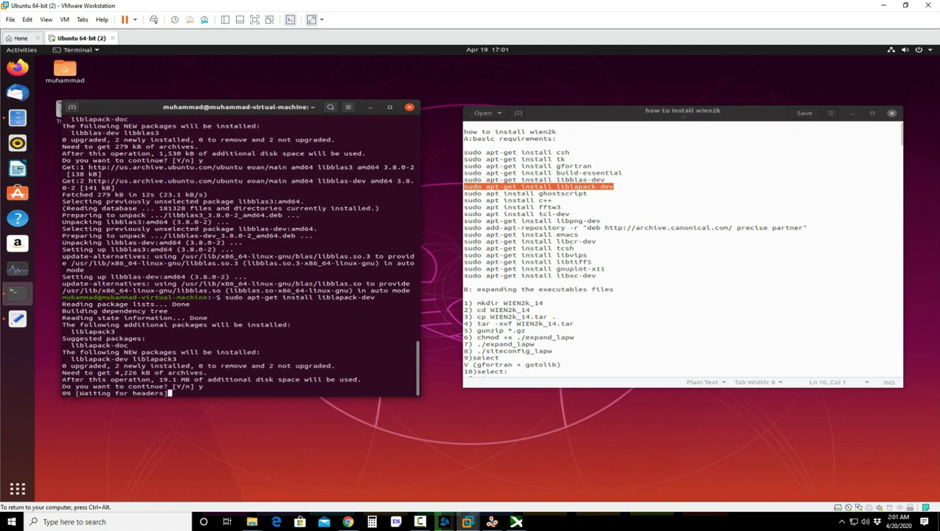
# Step: Copy the command "sudo apt install ghostscript" from the guide
pyautogui.hotkey('alt', 'Tab')
pyautogui.moveTo(588, 194); pyautogui.dragTo(464, 194)
pyautogui.rightClick(464, 192)
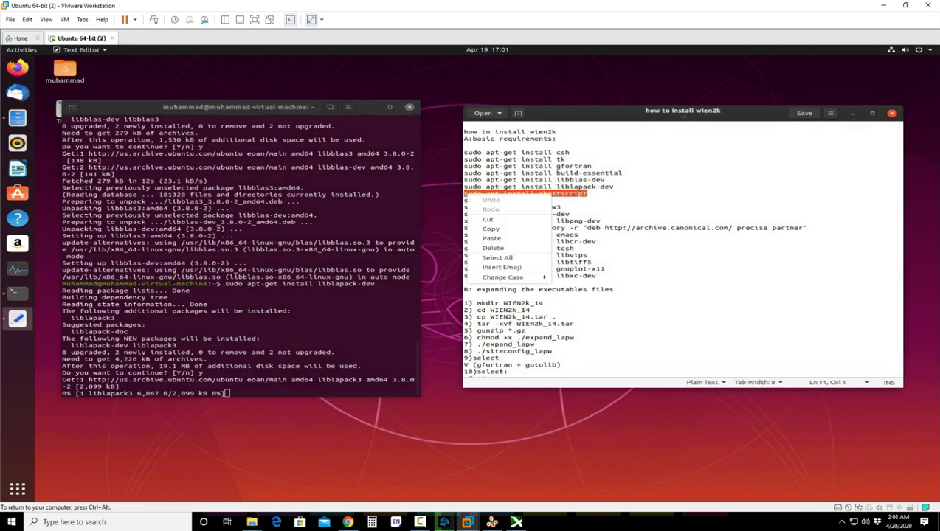
pyautogui.click(501, 219)
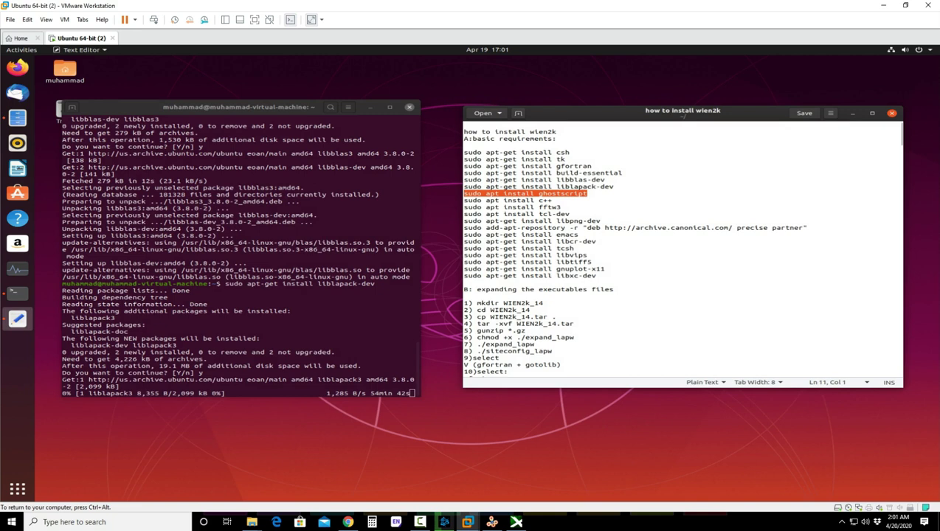
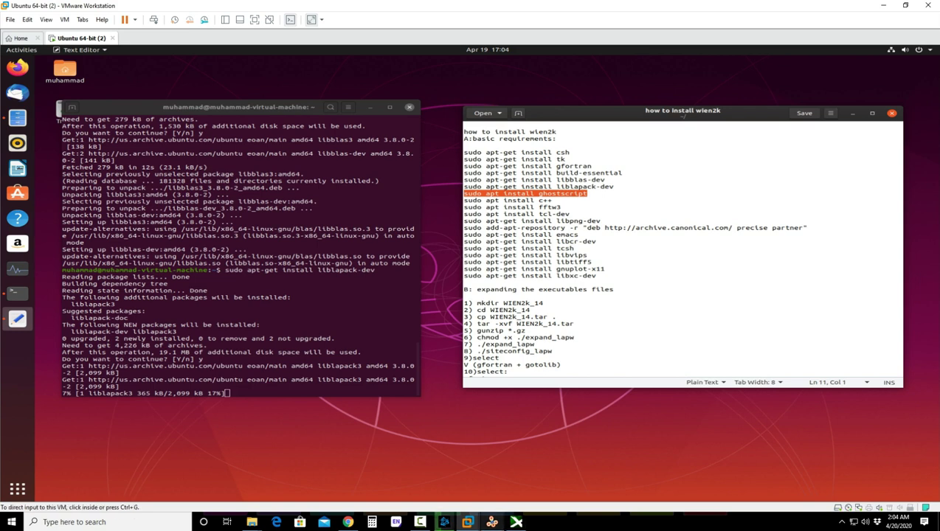
pyautogui.moveTo(444, 522)
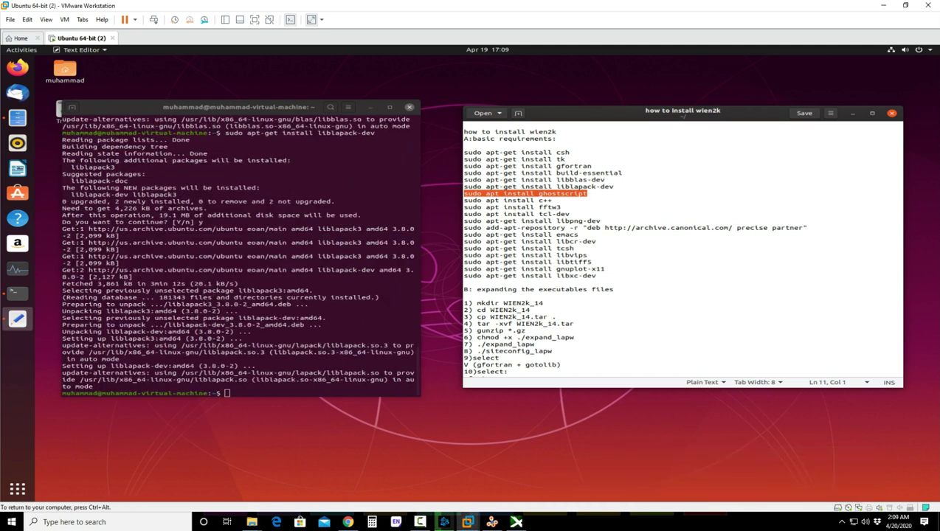
# Step: Copy "sudo apt install c++" from the guide and run it in the terminal
pyautogui.moveTo(552, 200); pyautogui.dragTo(464, 200)
pyautogui.rightClick(472, 200)
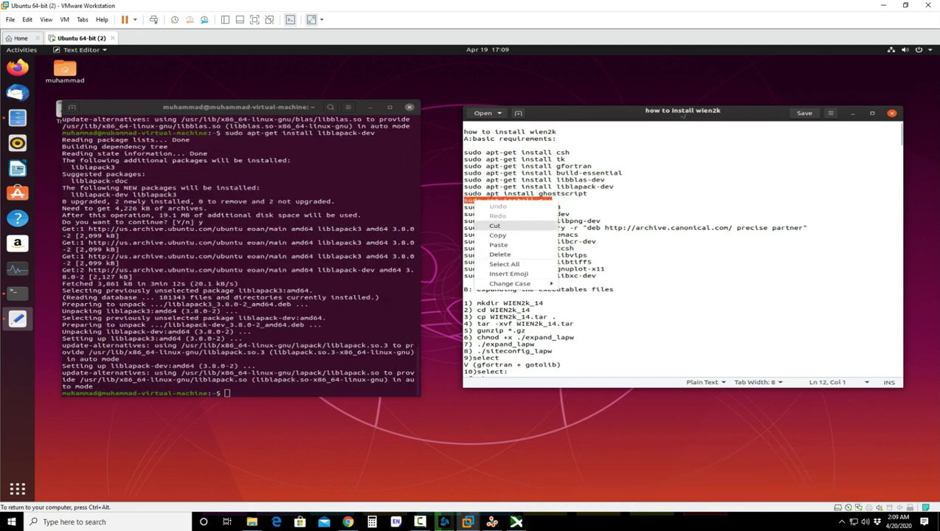
pyautogui.click(491, 231)
pyautogui.click(280, 391)
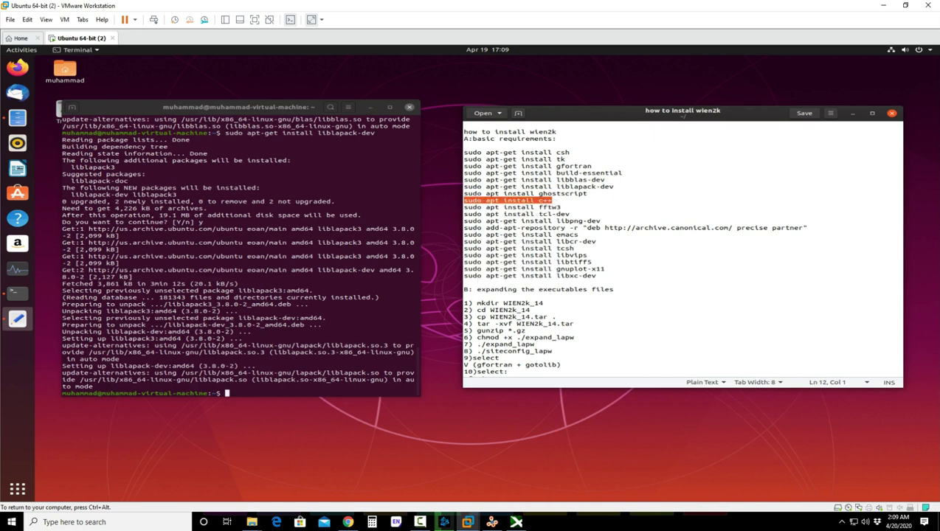
pyautogui.rightClick(281, 391)
pyautogui.click(304, 416)
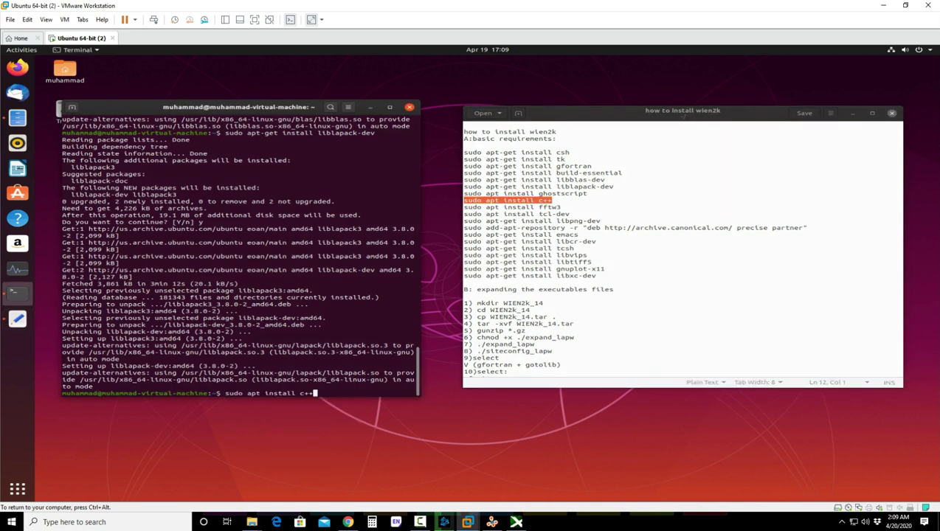
pyautogui.press('Return')
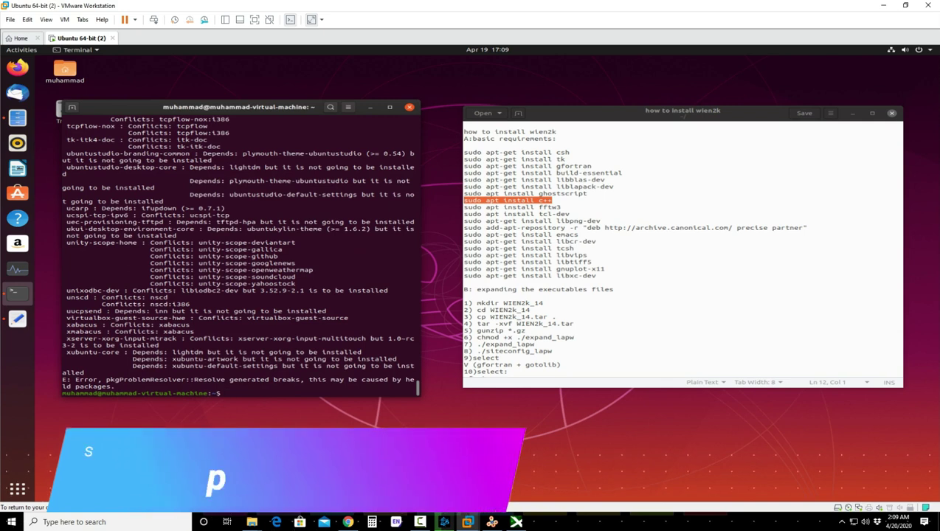
# Step: Examine the terminal output of the c++ installation, from the closing error line back through the package dependency list
pyautogui.moveTo(75, 380); pyautogui.dragTo(148, 386)
pyautogui.moveTo(221, 393); pyautogui.dragTo(391, 379)
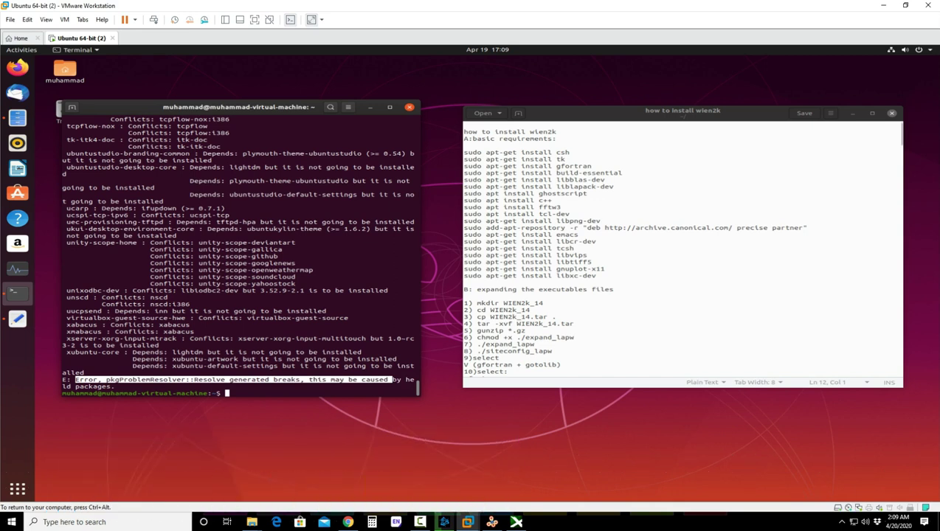
pyautogui.scroll(15, 239, 251)
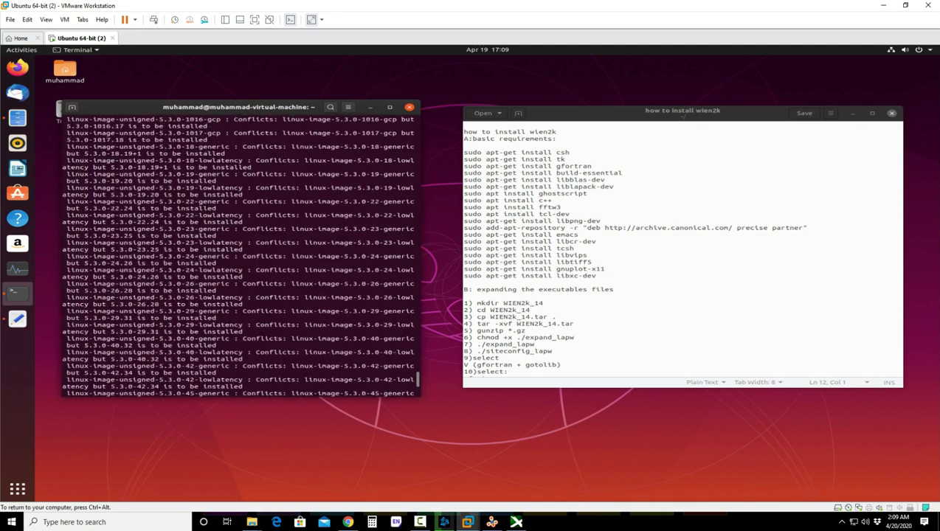
pyautogui.scroll(10, 239, 251)
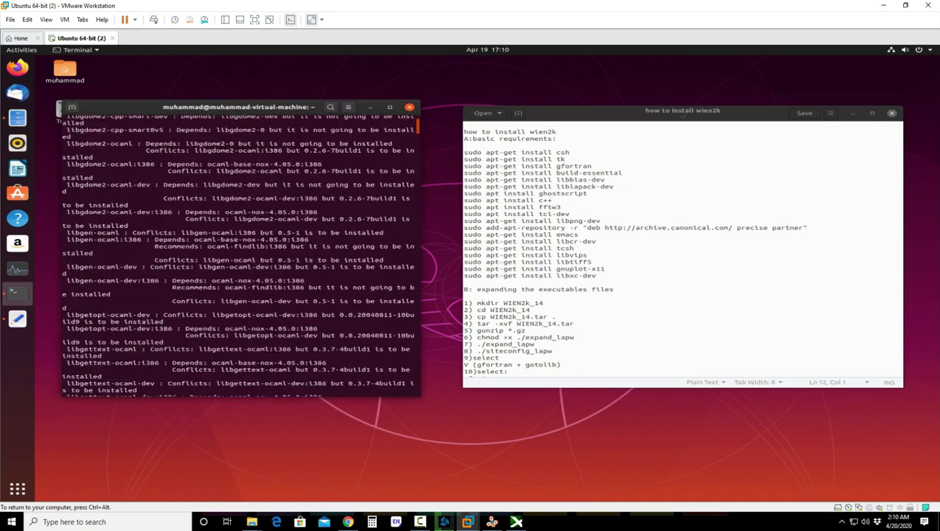
# Step: Copy the command "sudo apt install ghostscript" from the guide again
pyautogui.moveTo(417, 124); pyautogui.dragTo(417, 388)
pyautogui.click(465, 200)
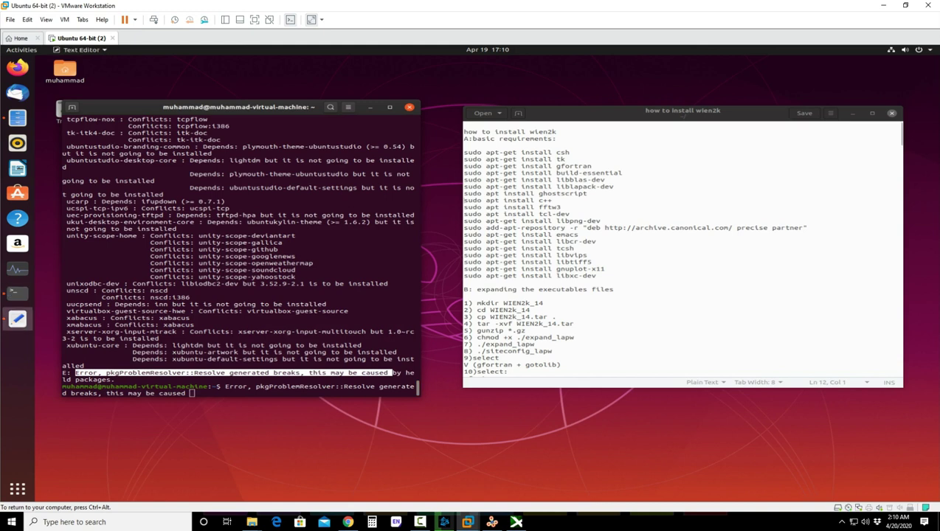
pyautogui.moveTo(587, 193); pyautogui.dragTo(464, 193)
pyautogui.rightClick(469, 194)
pyautogui.press('Down')
pyautogui.press('Down')
pyautogui.press('Return')
# Step: Try to run the copied ghostscript command at the current terminal prompt
pyautogui.hotkey('alt', 'Tab')
pyautogui.rightClick(292, 353)
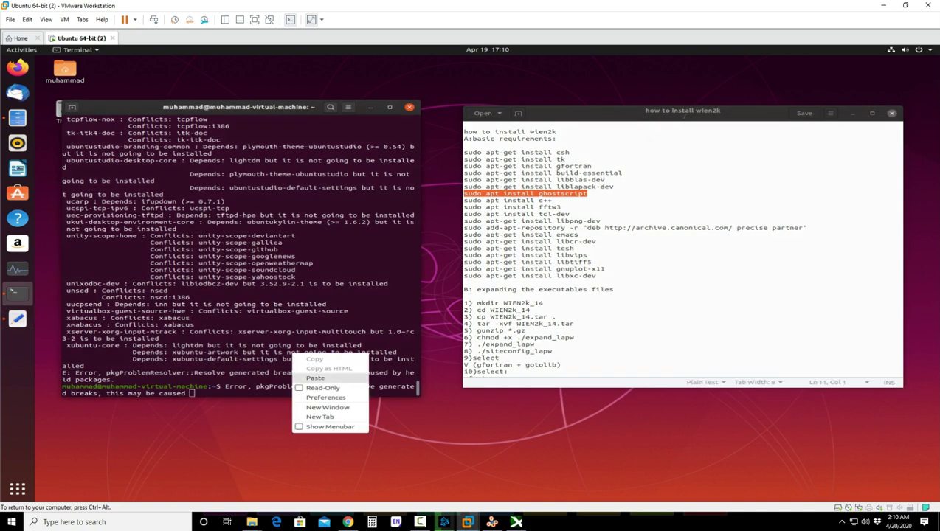
pyautogui.click(310, 377)
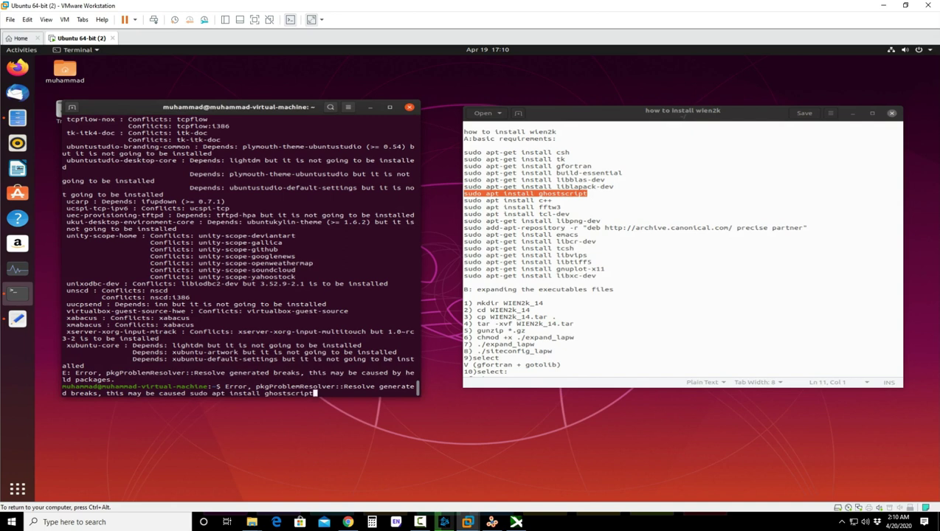
pyautogui.press('Return')
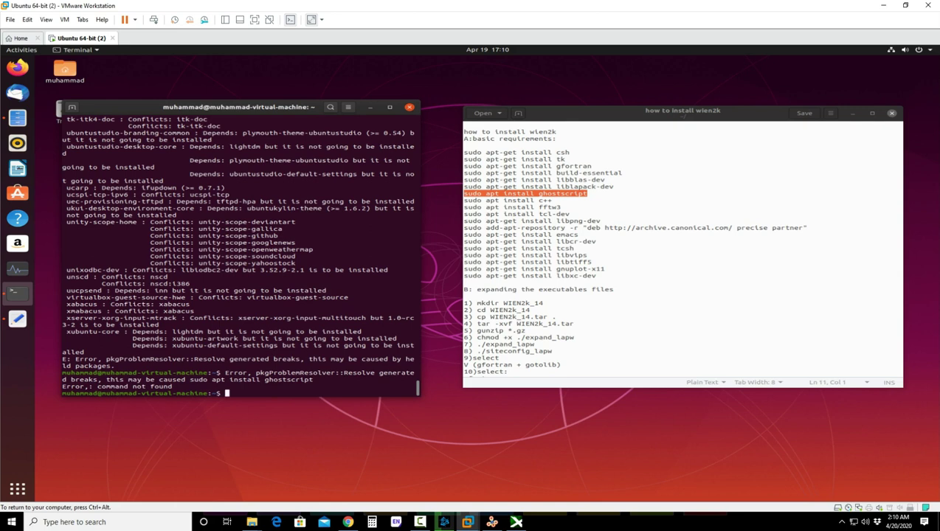
# Step: Close the current terminal window and open a fresh terminal
pyautogui.click(409, 107)
pyautogui.rightClick(244, 182)
pyautogui.click(232, 272)
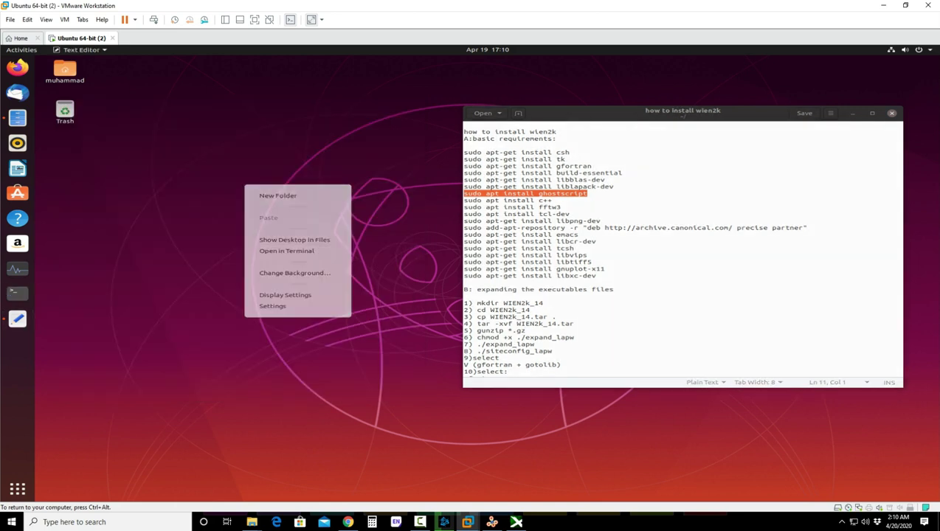
pyautogui.click(18, 293)
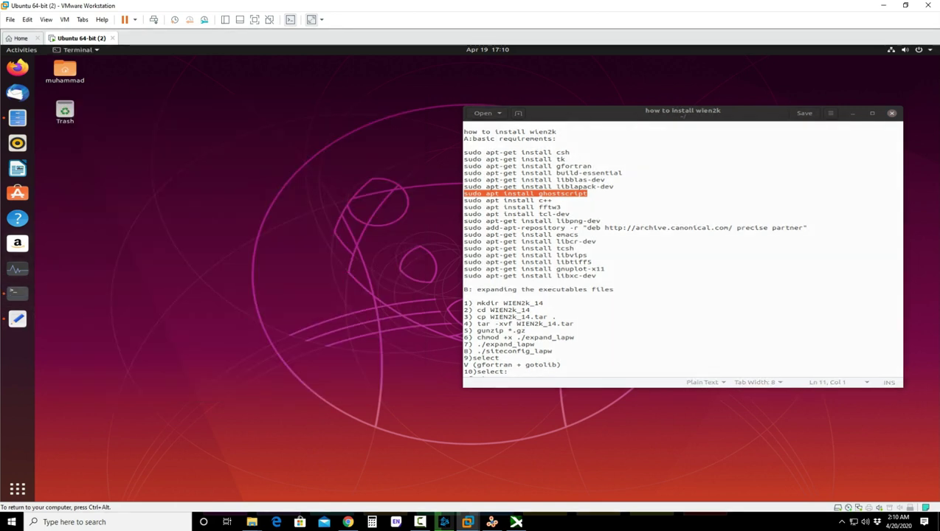
# Step: Run the copied "sudo apt install ghostscript" in the new terminal and enter the account password for sudo
pyautogui.rightClick(187, 130)
pyautogui.click(209, 154)
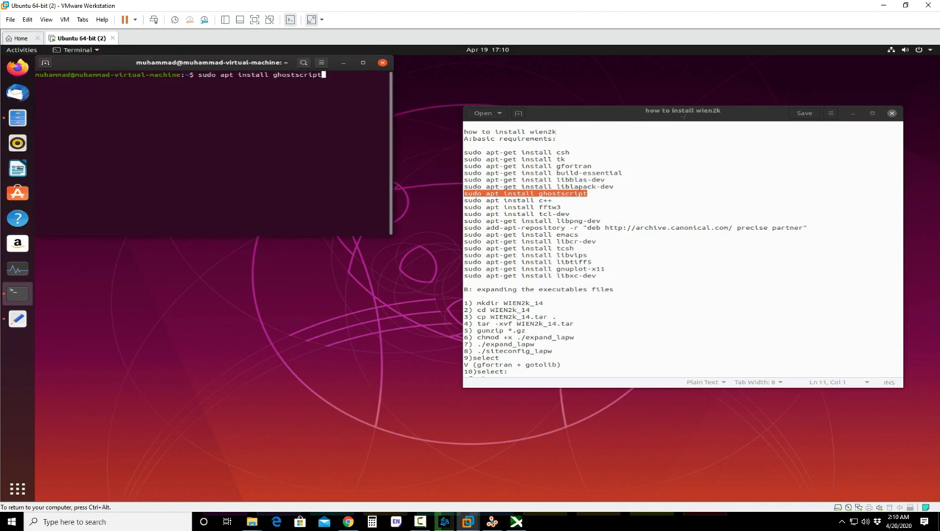
pyautogui.press('Return')
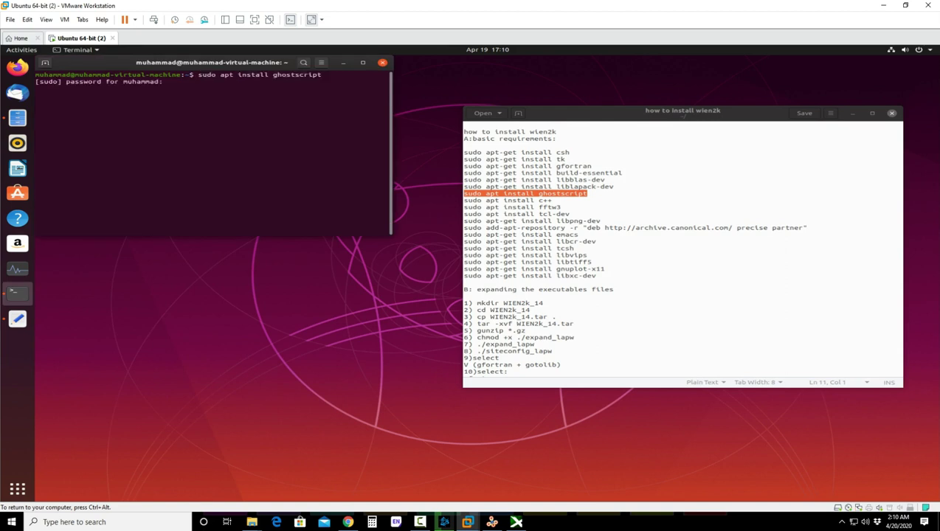
pyautogui.press('Return')
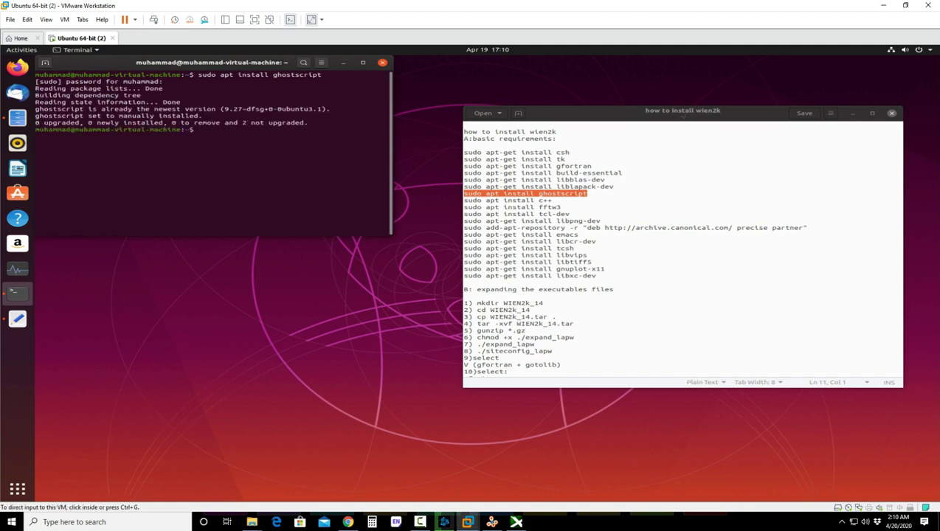
# Step: Copy "sudo apt install c++" from the guide and run it again in the new terminal
pyautogui.moveTo(552, 200); pyautogui.dragTo(464, 200)
pyautogui.rightClick(465, 200)
pyautogui.click(487, 235)
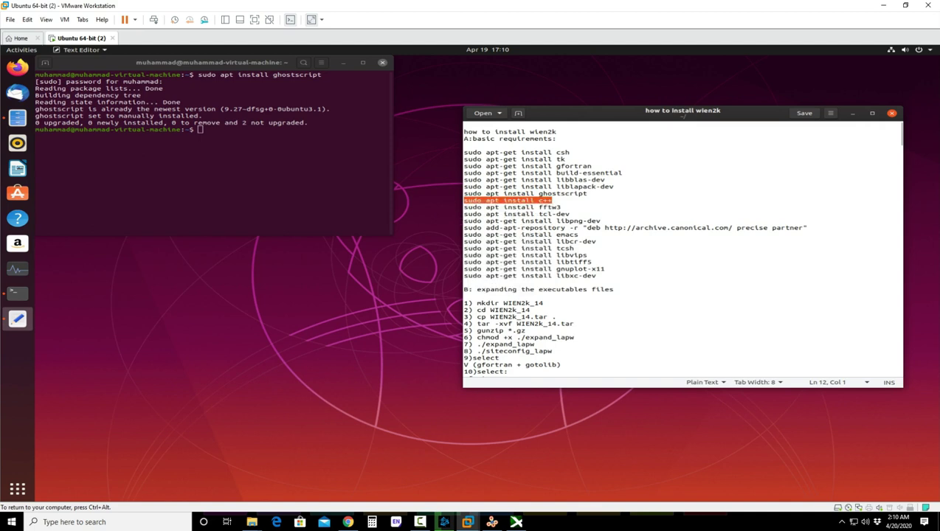
pyautogui.rightClick(325, 183)
pyautogui.click(347, 206)
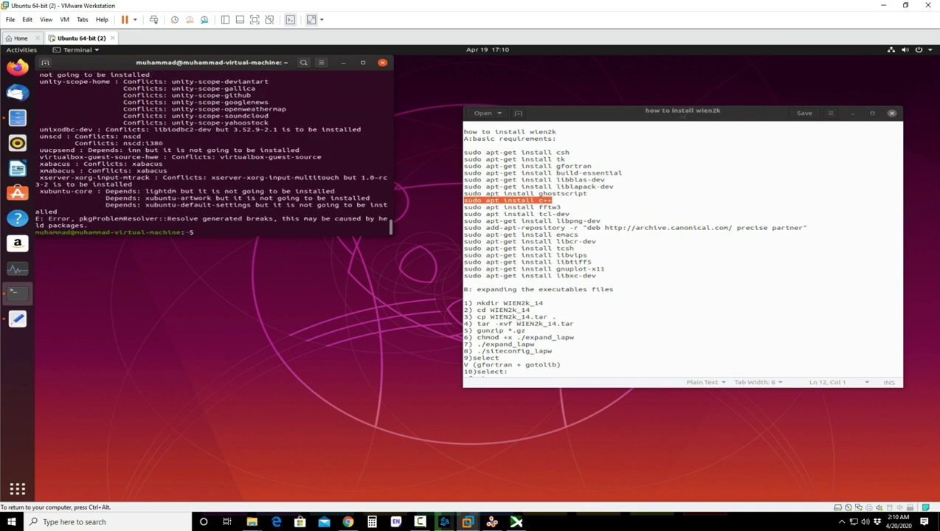
# Step: Copy "sudo apt install fftw3" from the guide, run it in the terminal and accept the installation with y
pyautogui.moveTo(563, 208); pyautogui.dragTo(466, 207)
pyautogui.rightClick(473, 208)
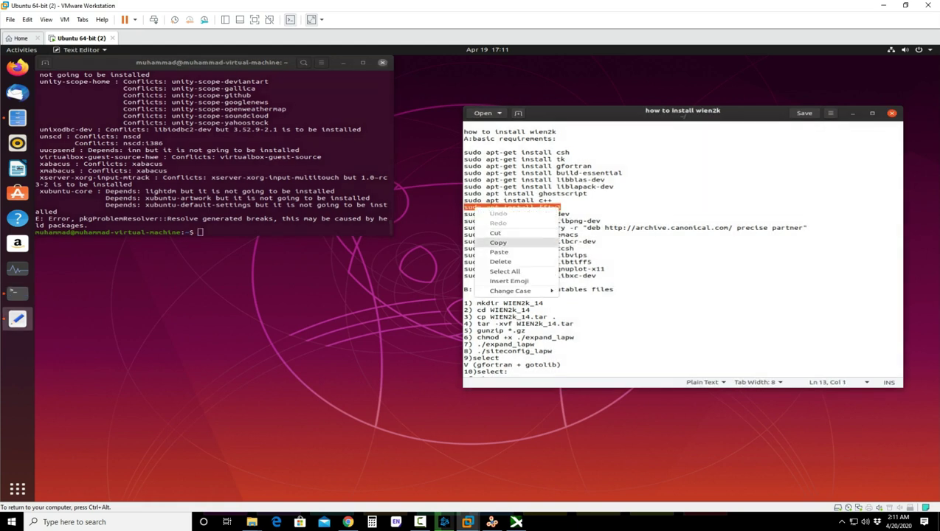
pyautogui.click(498, 243)
pyautogui.click(200, 232)
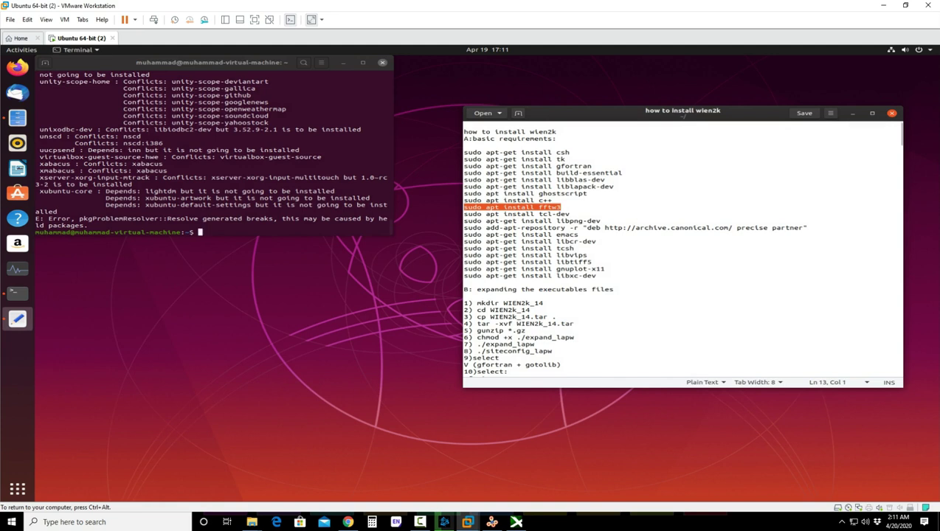
pyautogui.rightClick(293, 227)
pyautogui.click(314, 259)
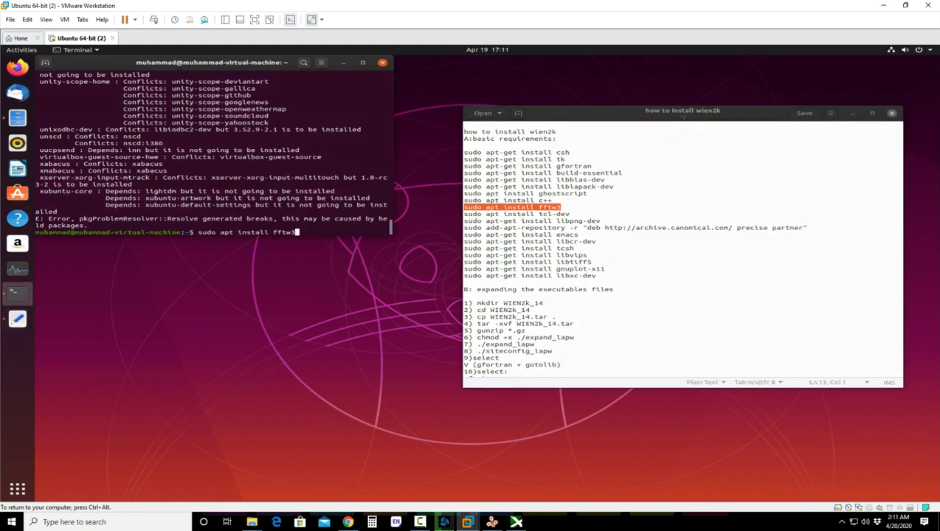
pyautogui.press('Return')
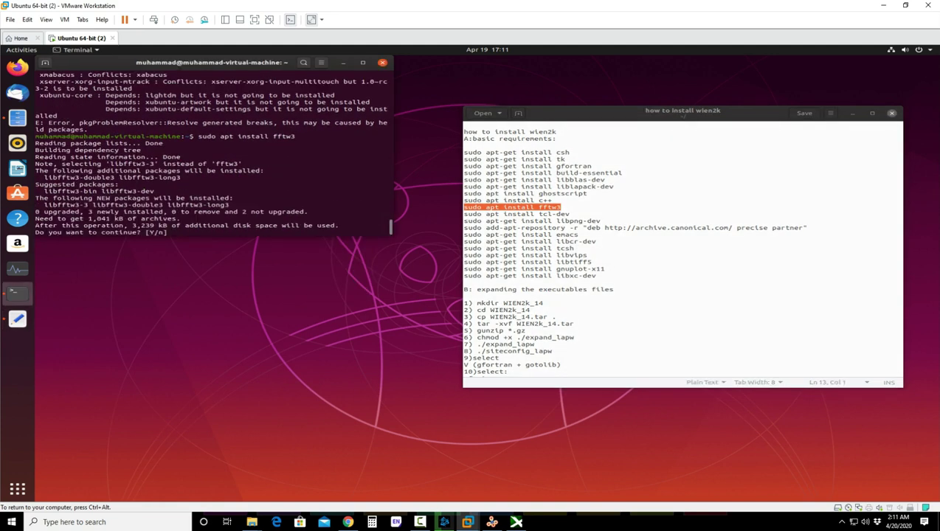
pyautogui.write('y')
pyautogui.press('Return')
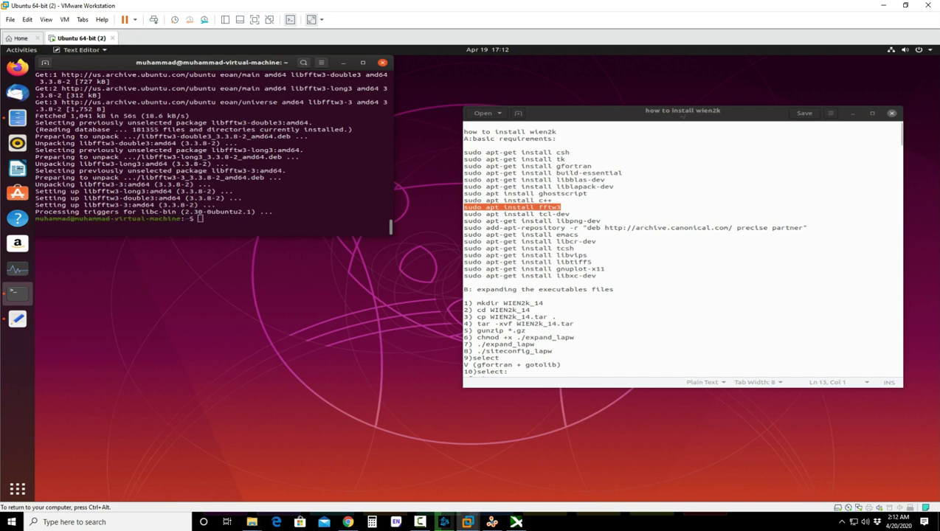
# Step: Copy "sudo apt install tcl-dev" from the guide, run it in the terminal and accept the installation with y
pyautogui.moveTo(570, 214); pyautogui.dragTo(464, 214)
pyautogui.rightClick(487, 217)
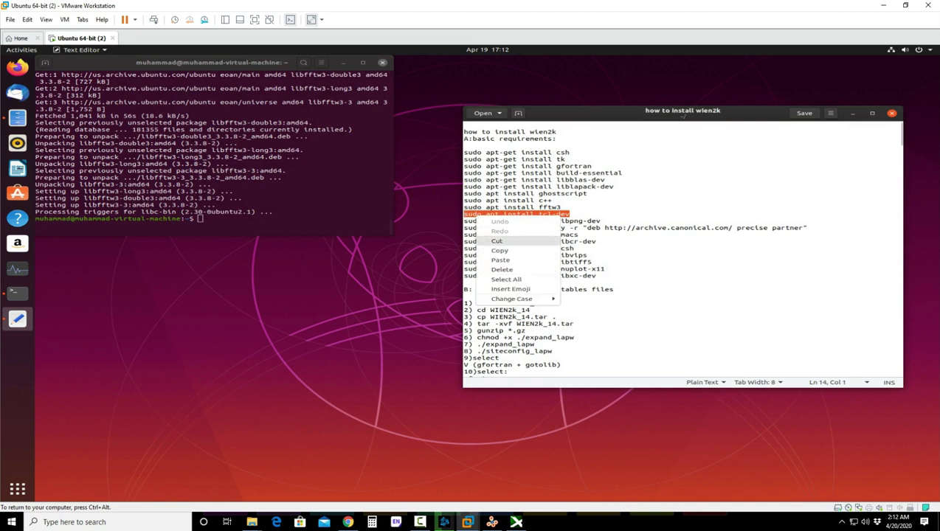
pyautogui.click(499, 250)
pyautogui.hotkey('alt', 'Tab')
pyautogui.rightClick(285, 203)
pyautogui.click(310, 238)
pyautogui.press('Return')
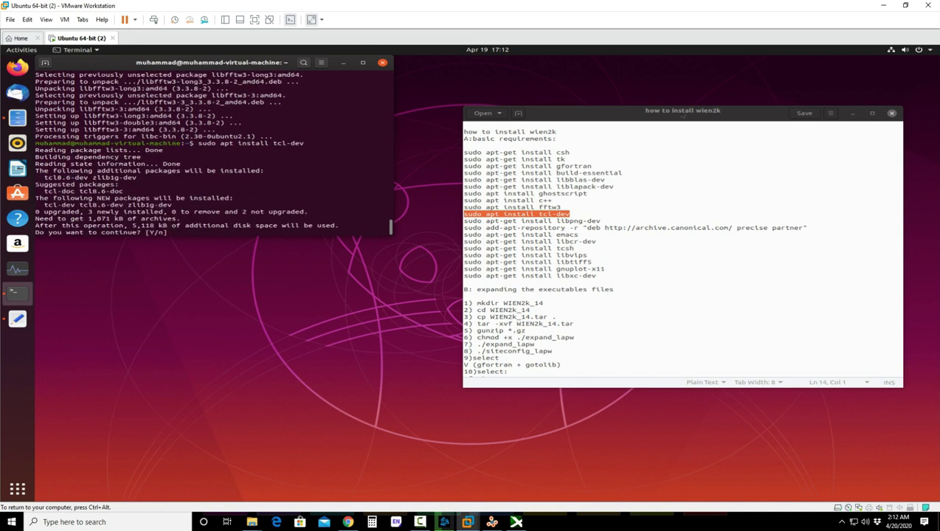
pyautogui.write('y')
pyautogui.press('Return')
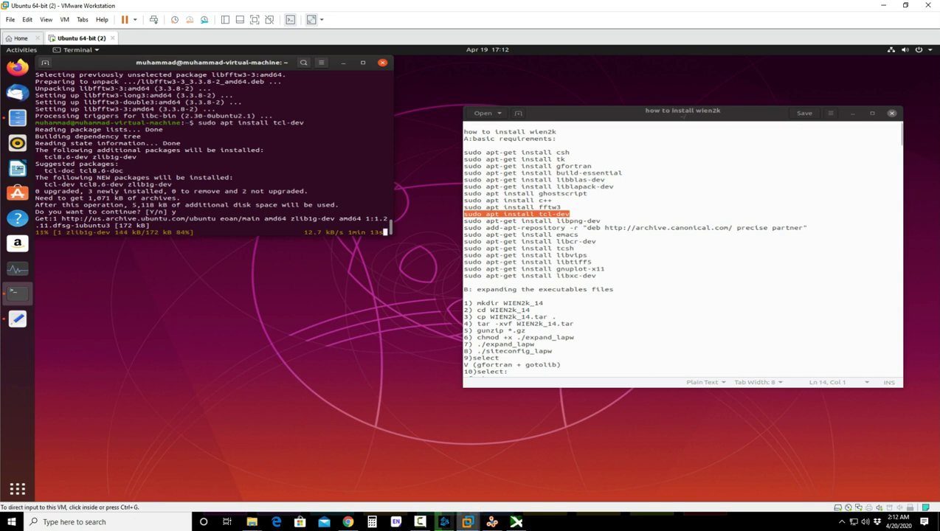
pyautogui.moveTo(492, 522)
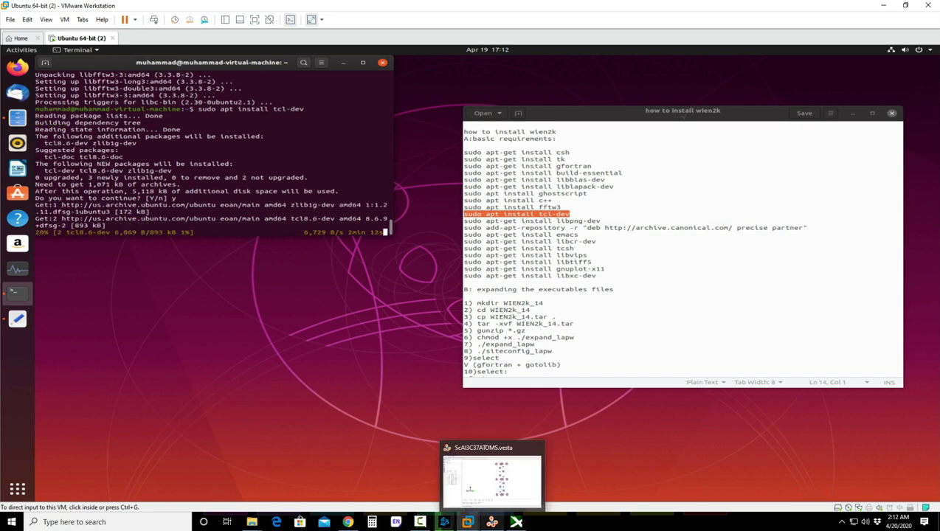
pyautogui.click(519, 469)
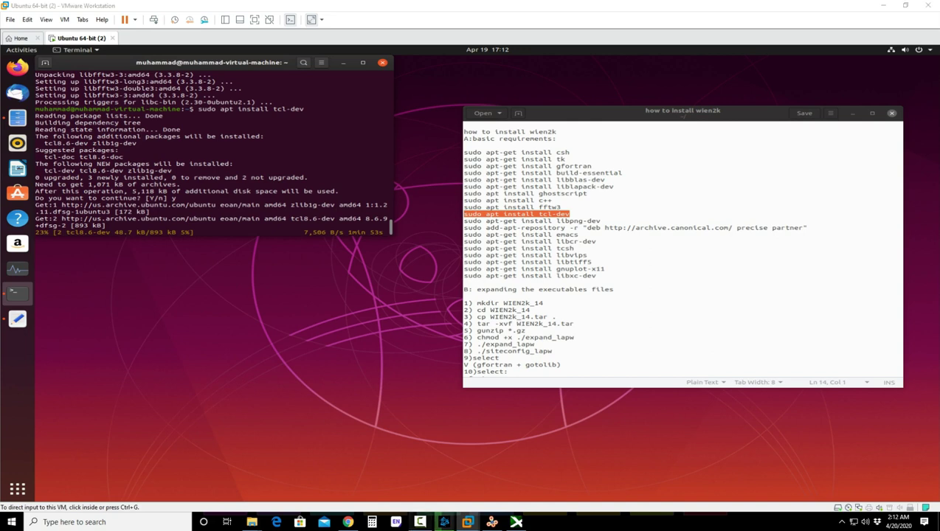
pyautogui.click(420, 522)
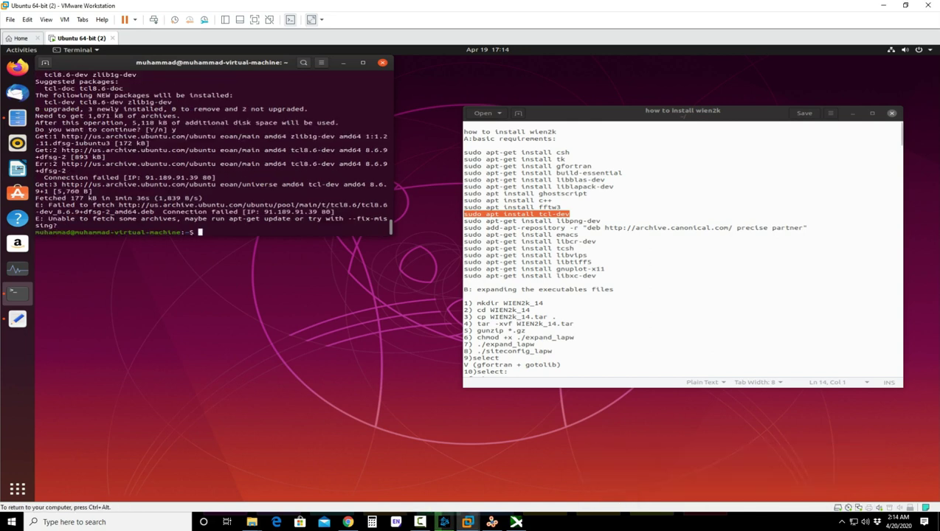
# Step: Check the terminal output of the tcl-dev installation against its command in the guide
pyautogui.moveTo(601, 216); pyautogui.dragTo(588, 221)
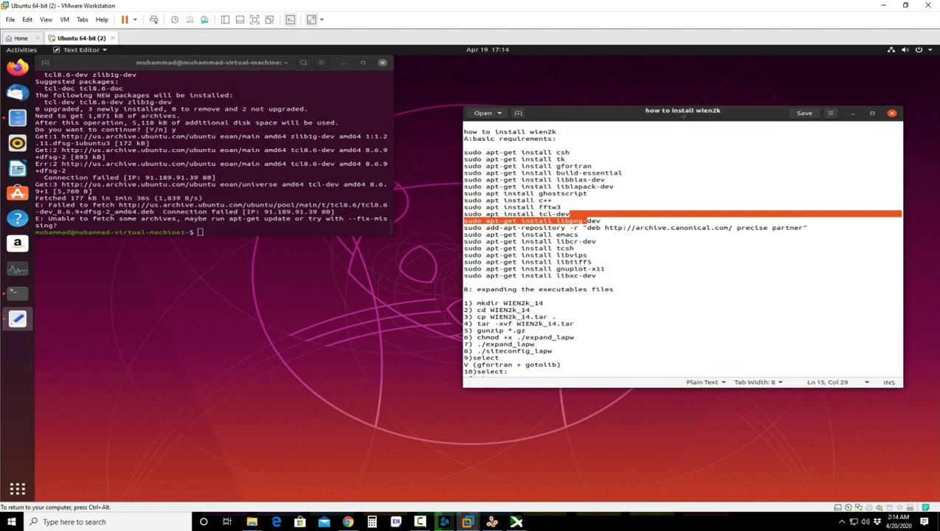
pyautogui.click(570, 214)
pyautogui.moveTo(570, 214); pyautogui.dragTo(465, 214)
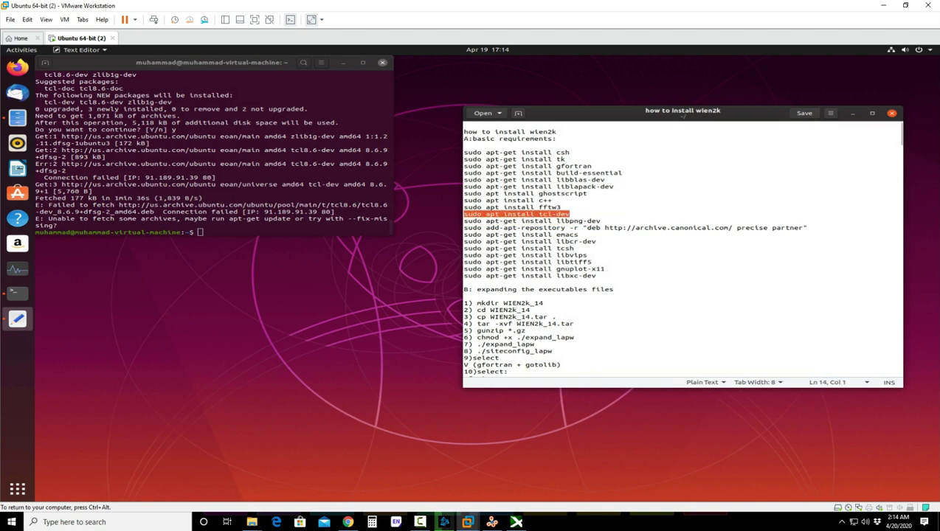
pyautogui.scroll(5, 211, 148)
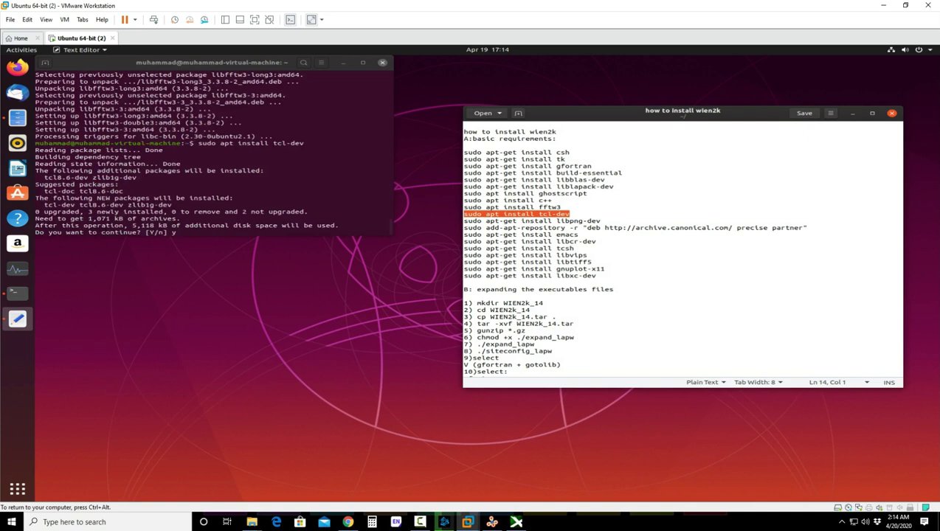
pyautogui.scroll(-5, 211, 148)
# Step: Copy "sudo apt-get install libpng-dev" from the guide, run it in the terminal and accept the installation with y
pyautogui.click(601, 221)
pyautogui.moveTo(601, 221); pyautogui.dragTo(464, 221)
pyautogui.rightClick(484, 222)
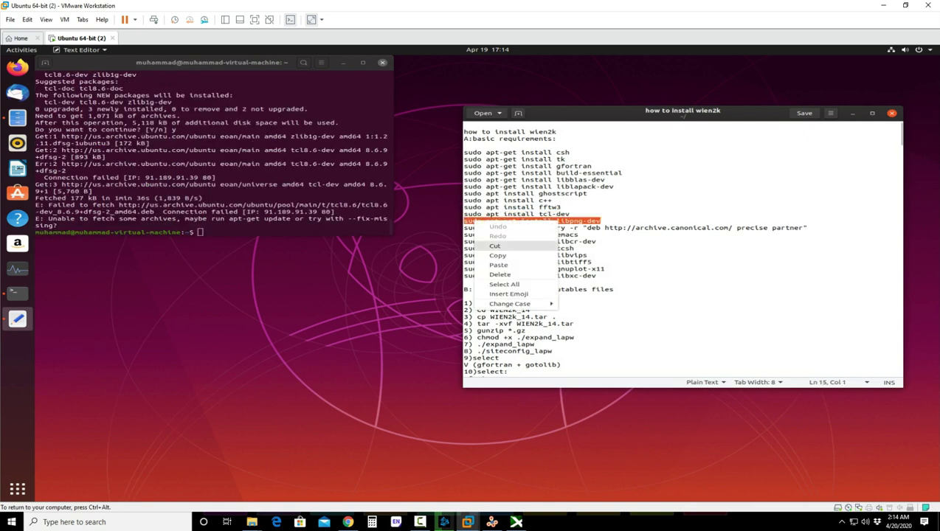
pyautogui.click(498, 256)
pyautogui.click(200, 232)
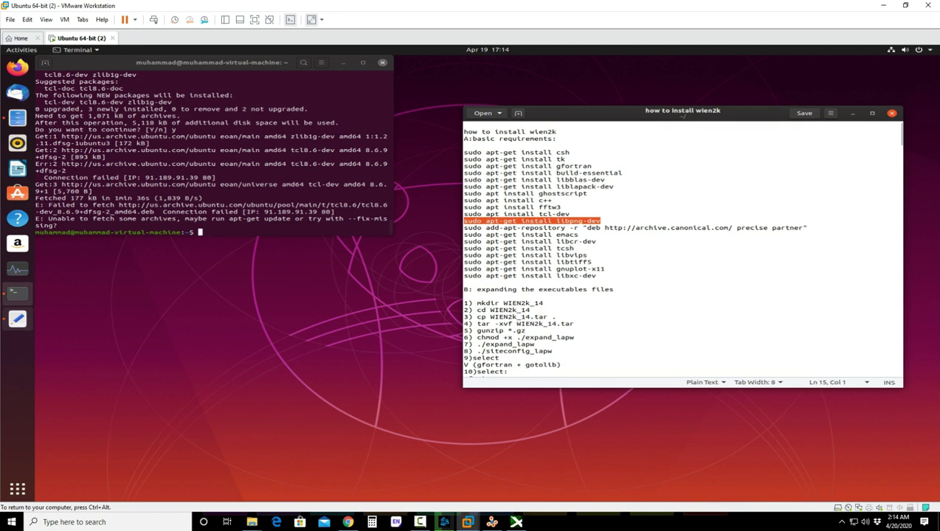
pyautogui.hotkey('ctrl', 'shift', 'v')
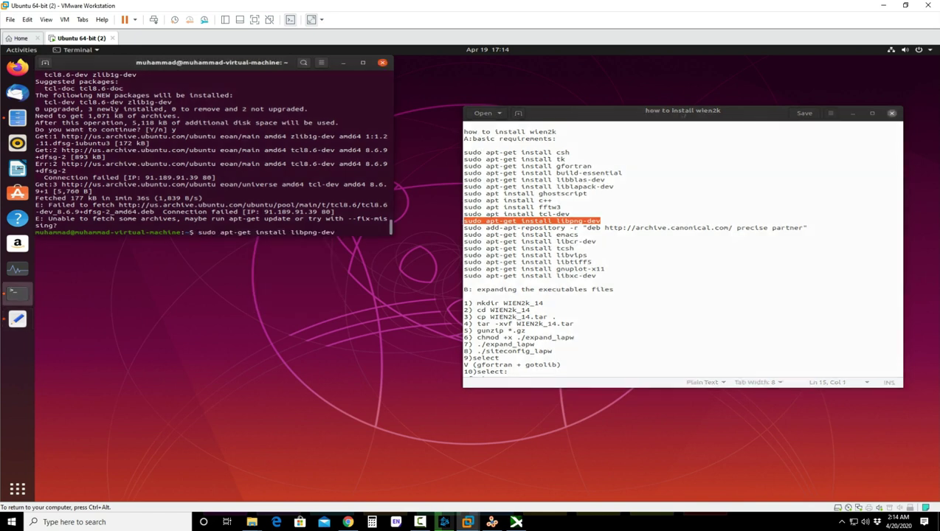
pyautogui.press('Return')
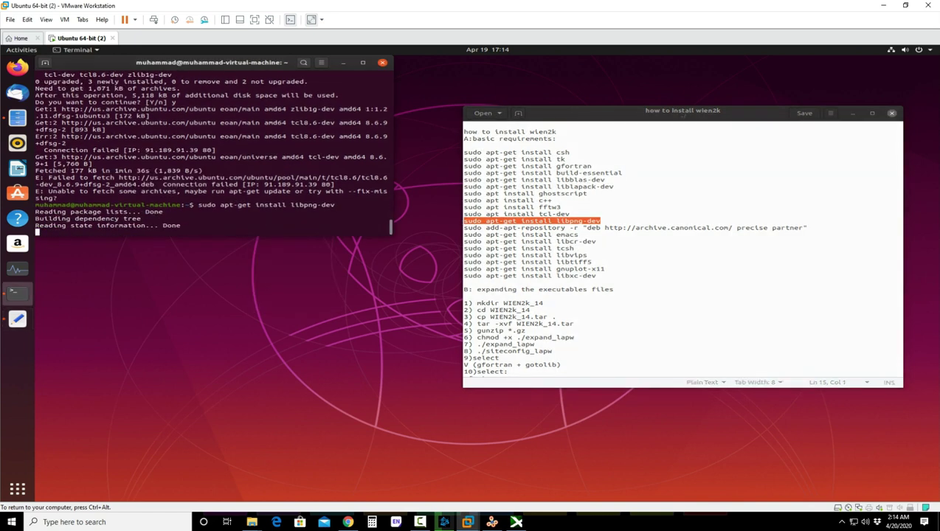
pyautogui.write('y')
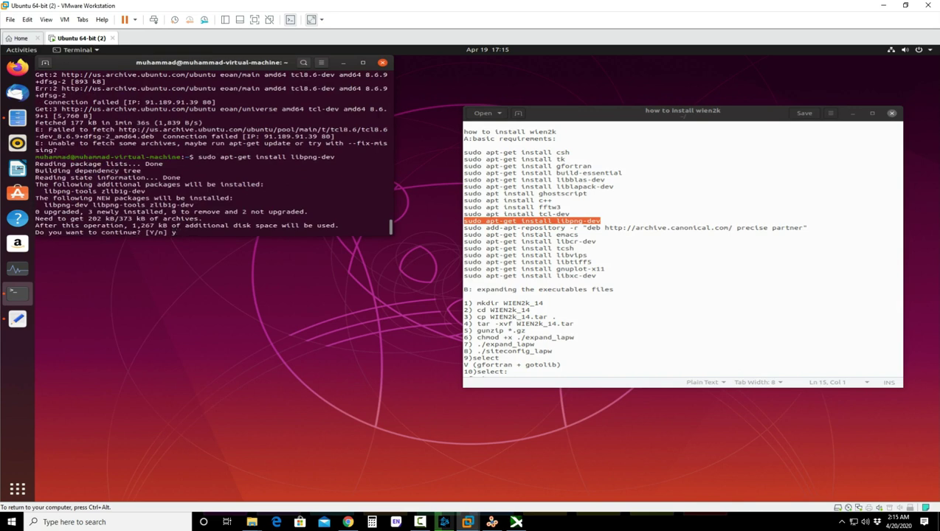
pyautogui.press('Return')
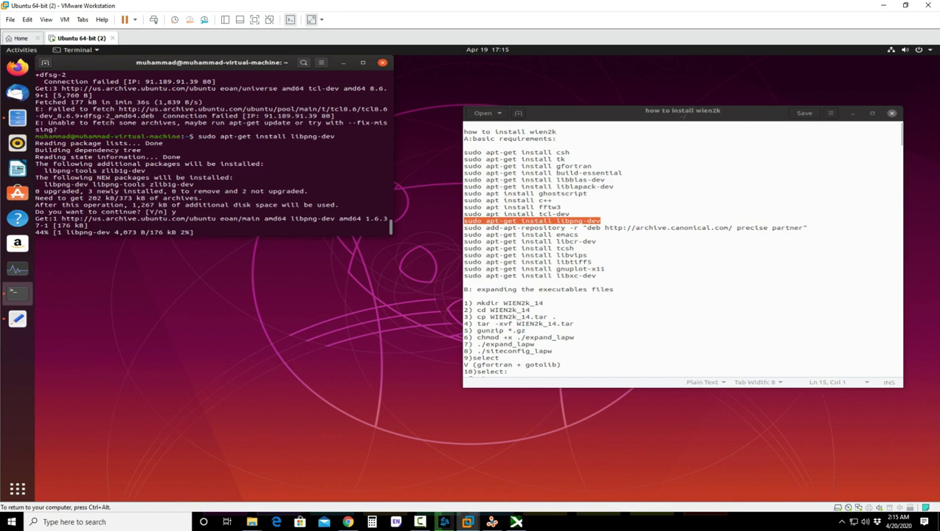
pyautogui.moveTo(808, 228)
pyautogui.mouseDown()
pyautogui.moveTo(550, 221)
pyautogui.moveTo(465, 234)
pyautogui.moveTo(808, 227)
pyautogui.mouseUp()
pyautogui.rightClick(794, 226)
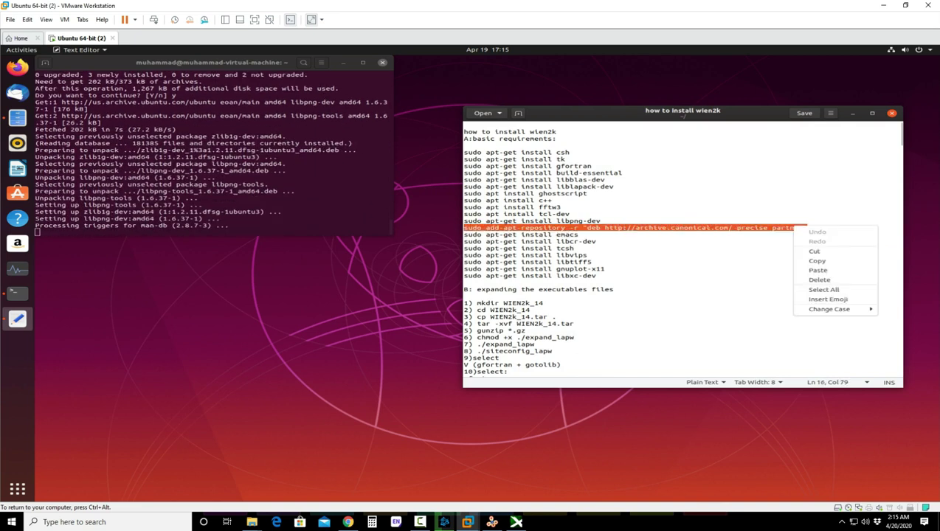
pyautogui.click(818, 260)
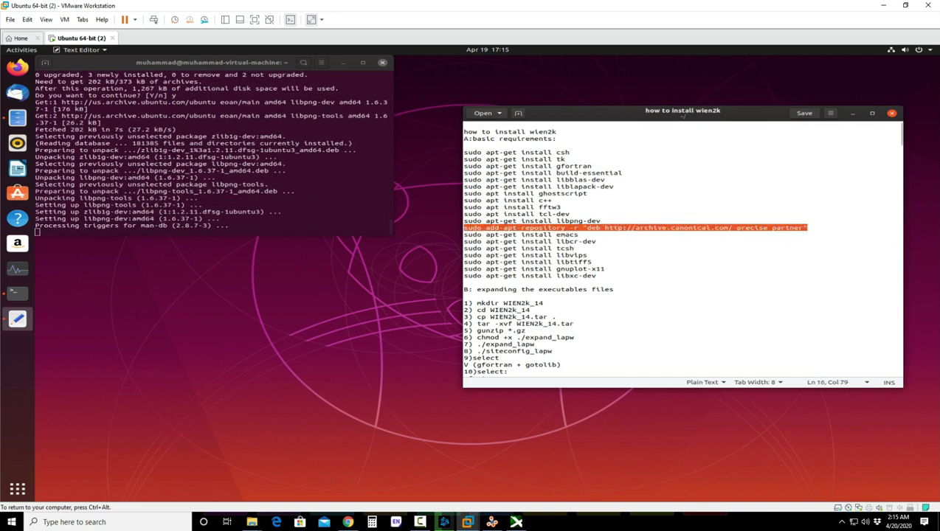
pyautogui.click(37, 232)
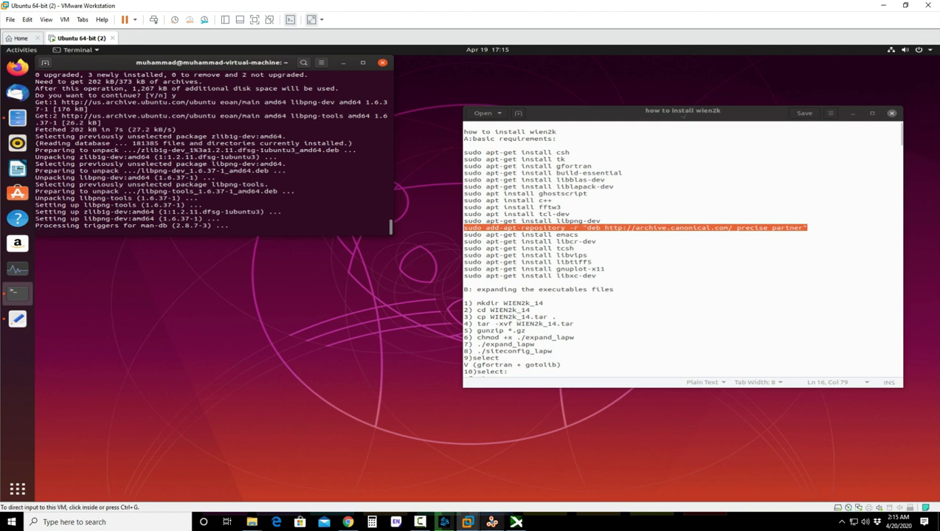
pyautogui.click(308, 207)
pyautogui.rightClick(309, 206)
pyautogui.click(332, 228)
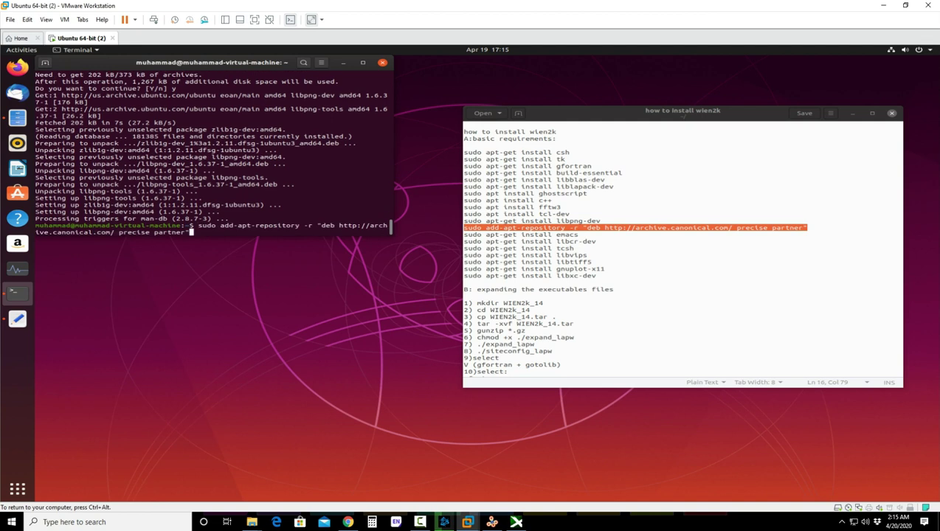
pyautogui.press('Return')
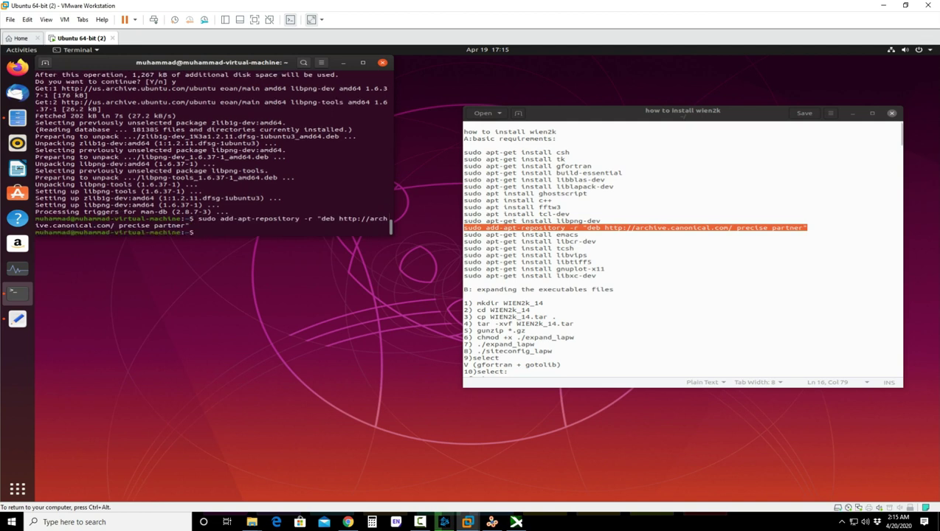
# Step: Copy "sudo apt-get install emacs" from the guide, run it in the terminal and accept the installation with y
pyautogui.moveTo(579, 235); pyautogui.dragTo(486, 242)
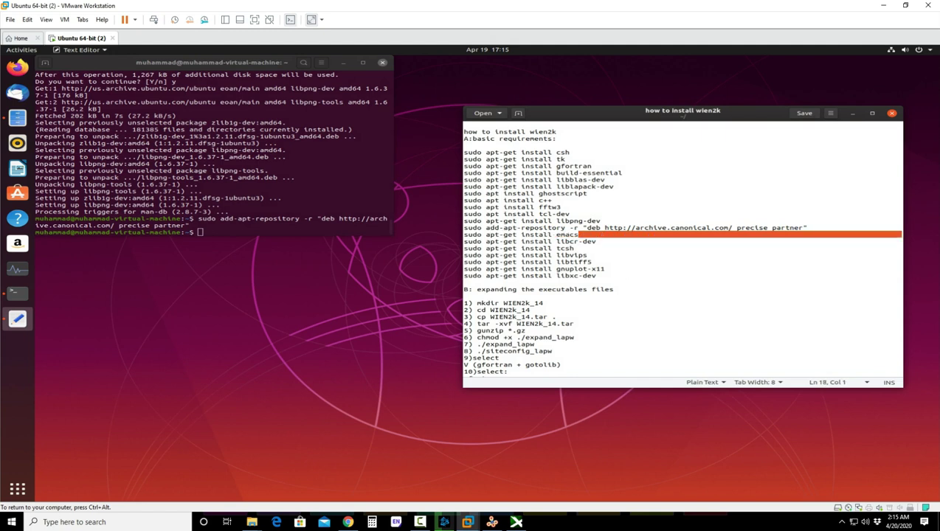
pyautogui.click(486, 241)
pyautogui.moveTo(579, 235); pyautogui.dragTo(464, 235)
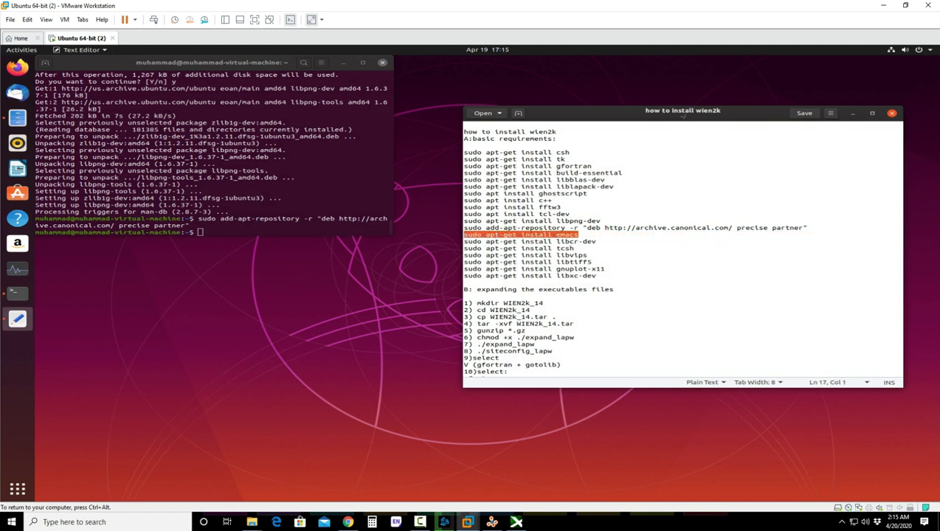
pyautogui.rightClick(493, 235)
pyautogui.click(505, 269)
pyautogui.click(222, 232)
pyautogui.rightClick(356, 220)
pyautogui.click(384, 242)
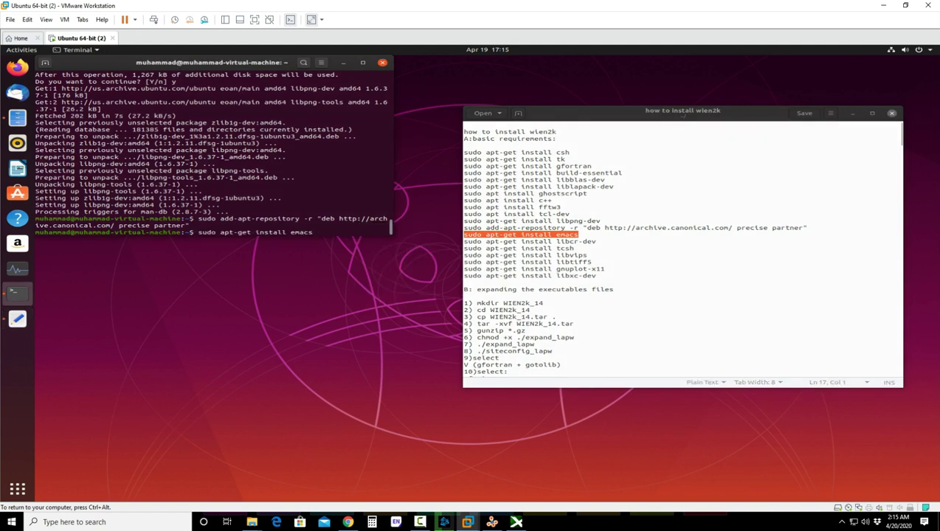
pyautogui.press('Return')
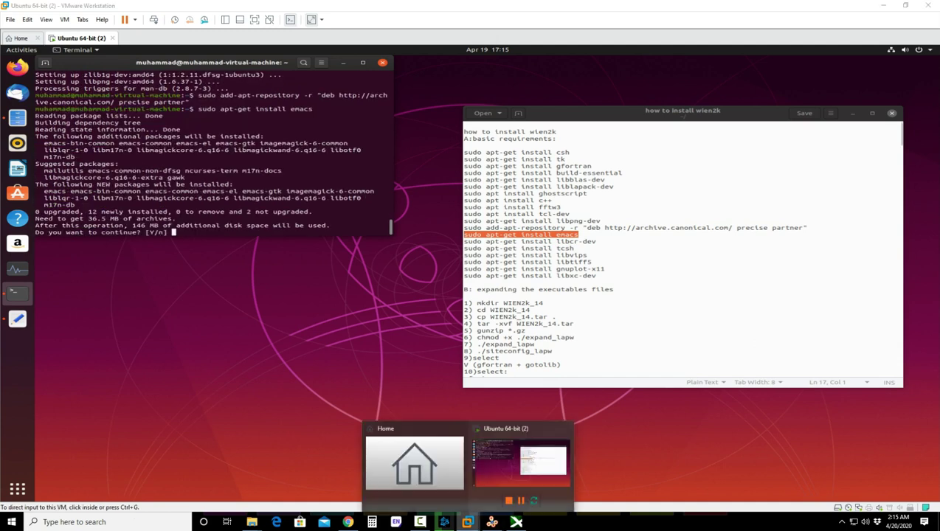
pyautogui.click(419, 522)
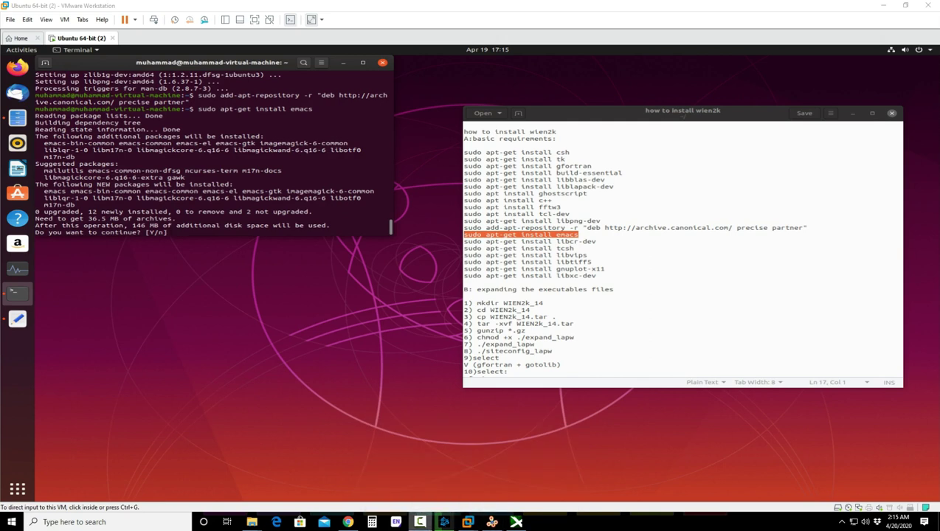
pyautogui.write('y')
pyautogui.press('Return')
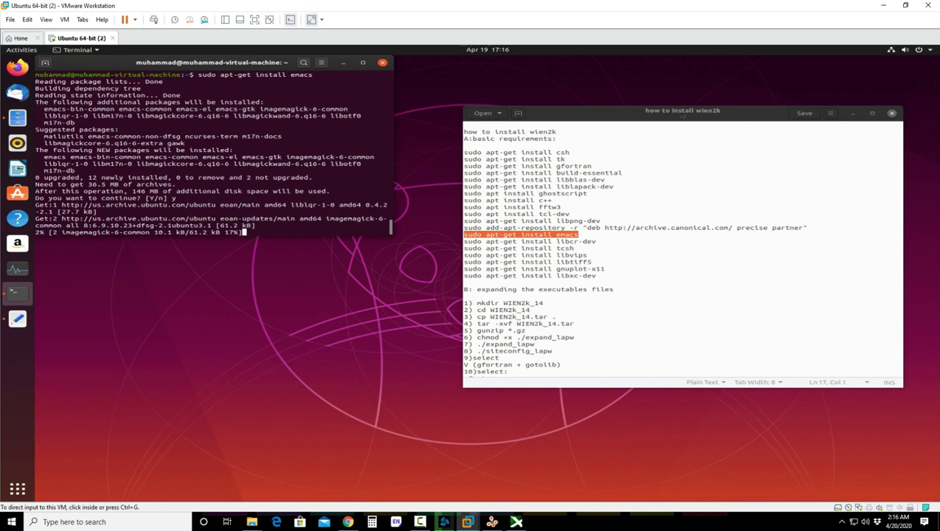
pyautogui.click(420, 521)
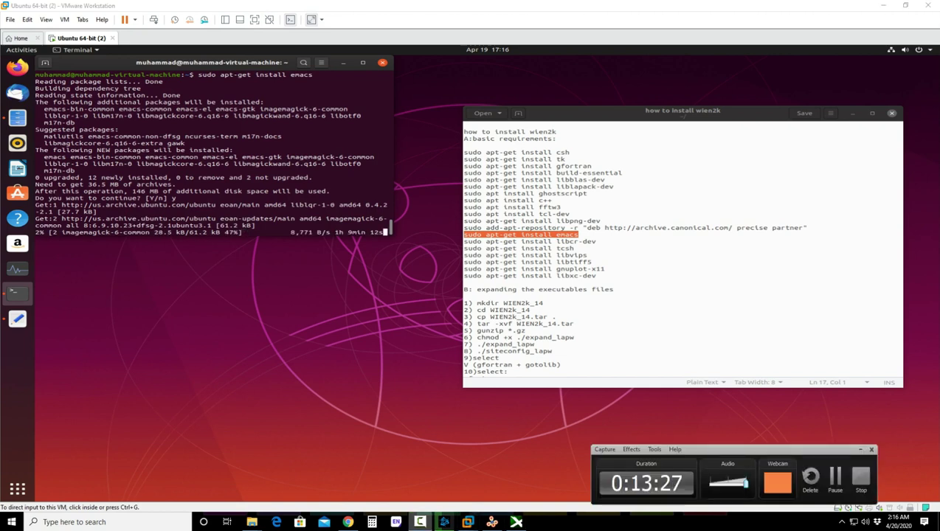
pyautogui.click(420, 522)
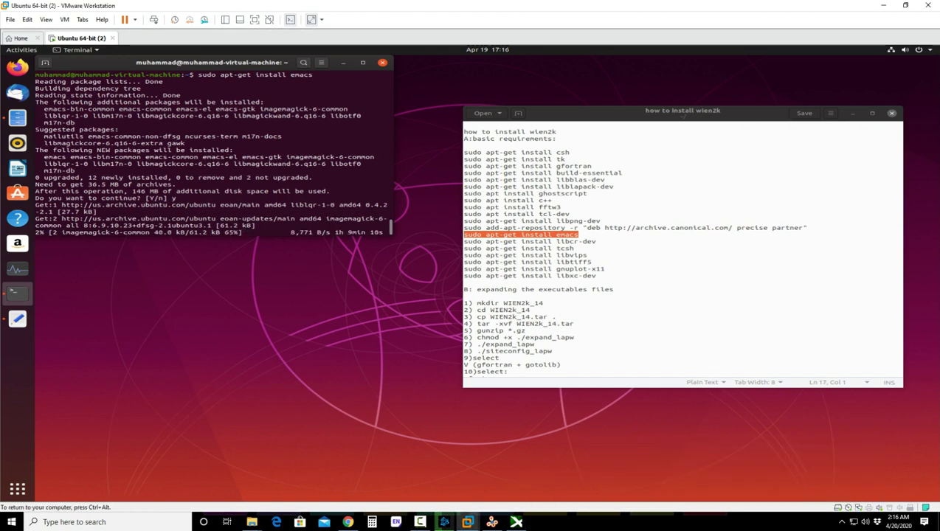
pyautogui.click(420, 522)
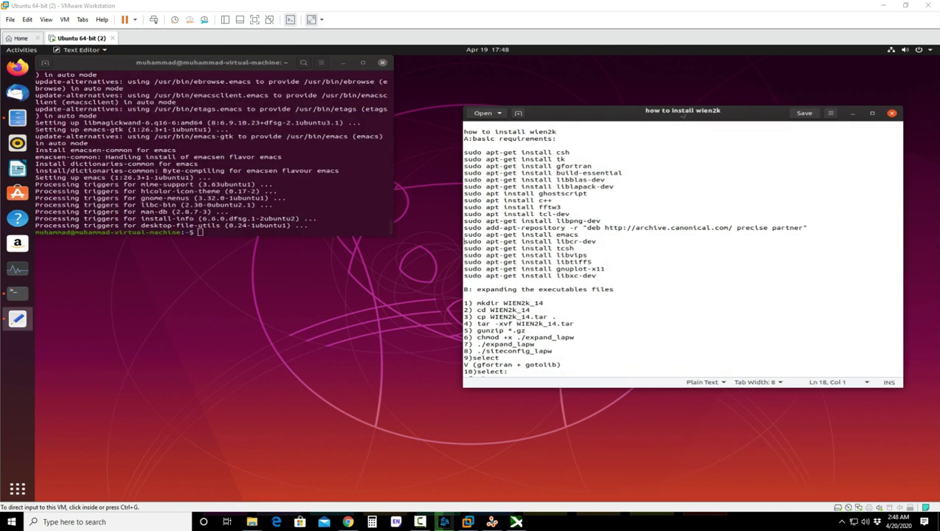
pyautogui.hotkey('ctrl', 'g')
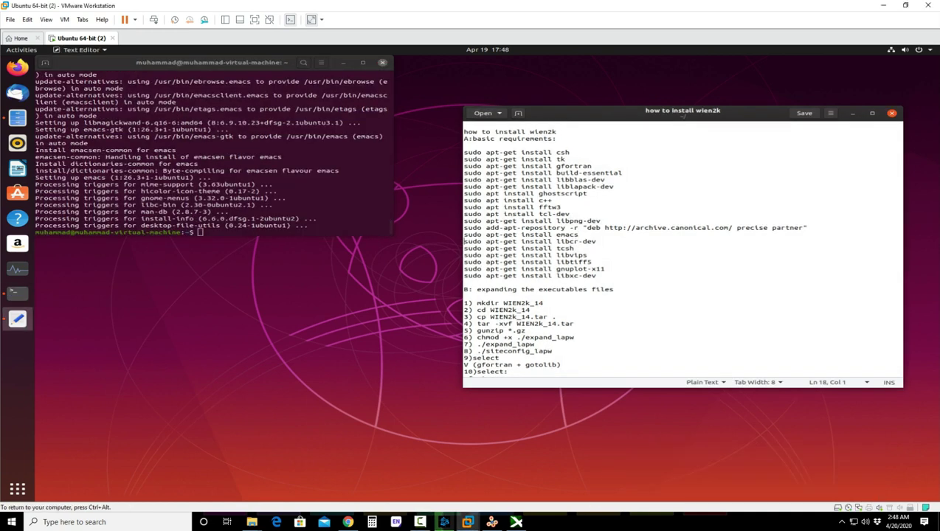
# Step: Copy "sudo apt-get install libcr-dev" from the guide, run it in the terminal, enter the sudo password and accept the installation with y
pyautogui.moveTo(595, 241); pyautogui.dragTo(464, 241)
pyautogui.rightClick(464, 240)
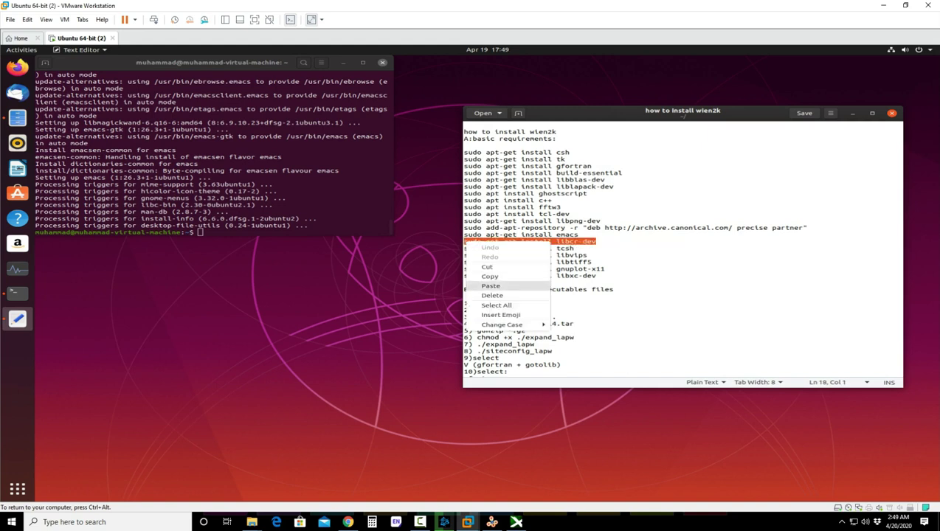
pyautogui.click(487, 276)
pyautogui.click(339, 222)
pyautogui.rightClick(339, 221)
pyautogui.click(361, 247)
pyautogui.press('Return')
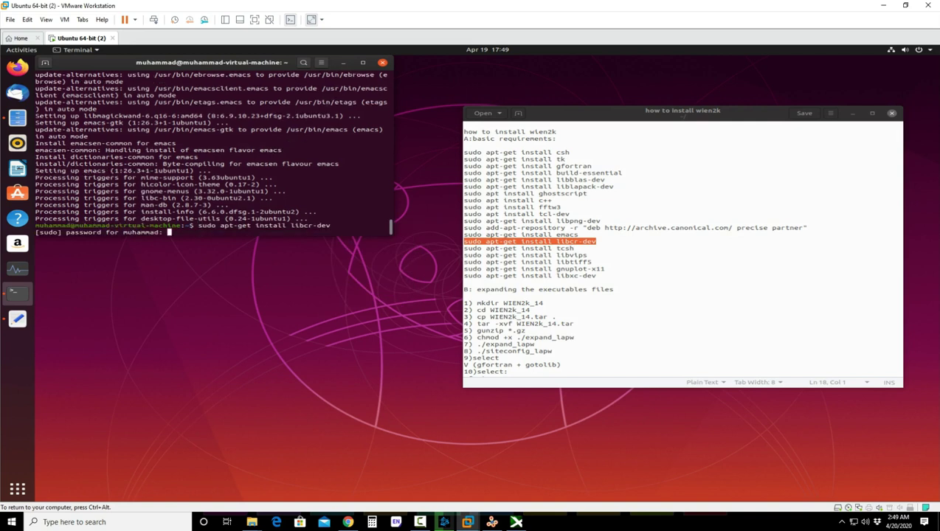
pyautogui.press('Return')
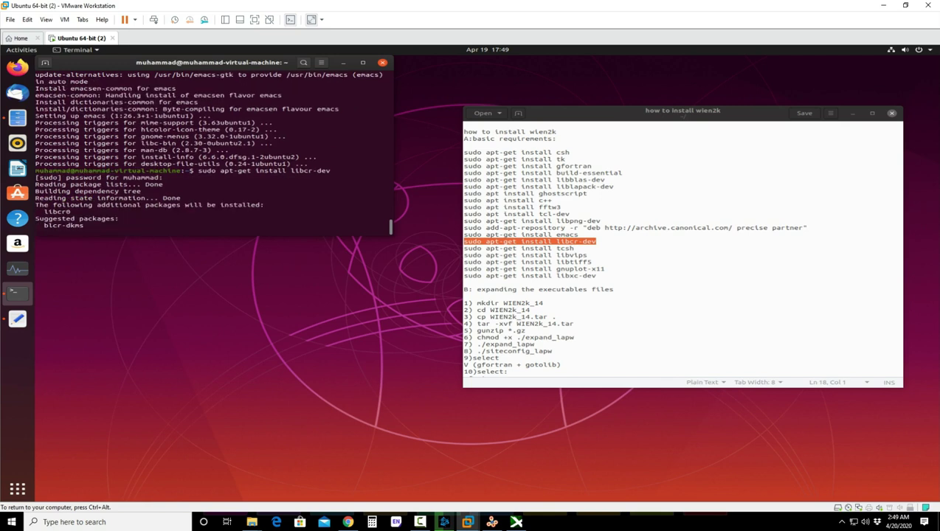
pyautogui.write('y')
pyautogui.press('Return')
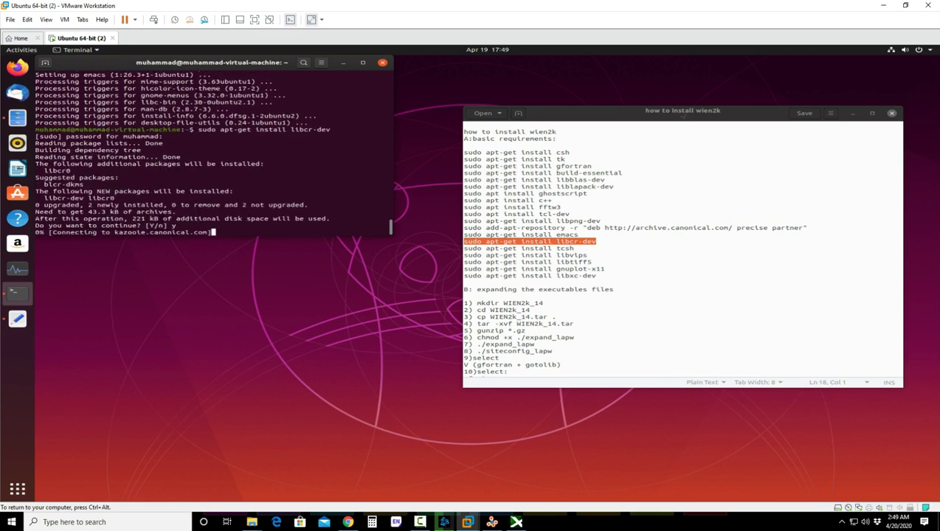
pyautogui.hotkey('ctrl', 'alt')
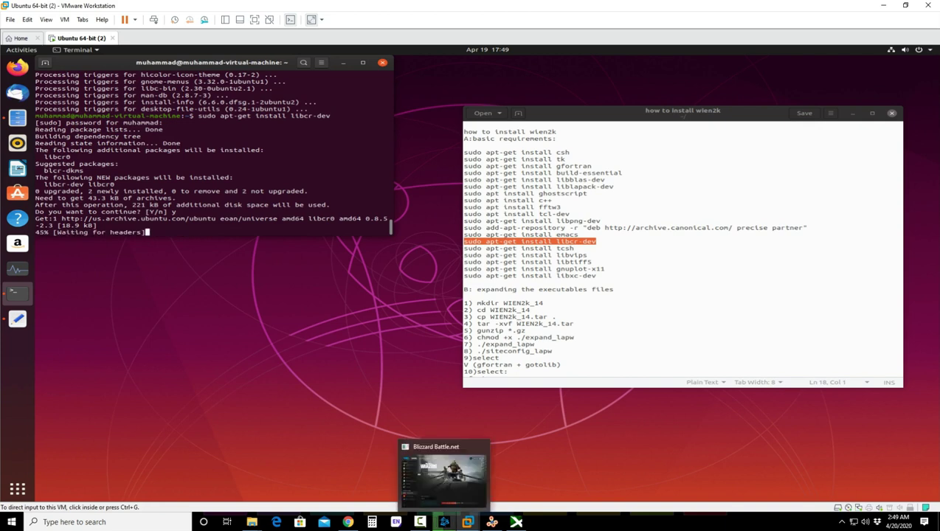
pyautogui.click(420, 522)
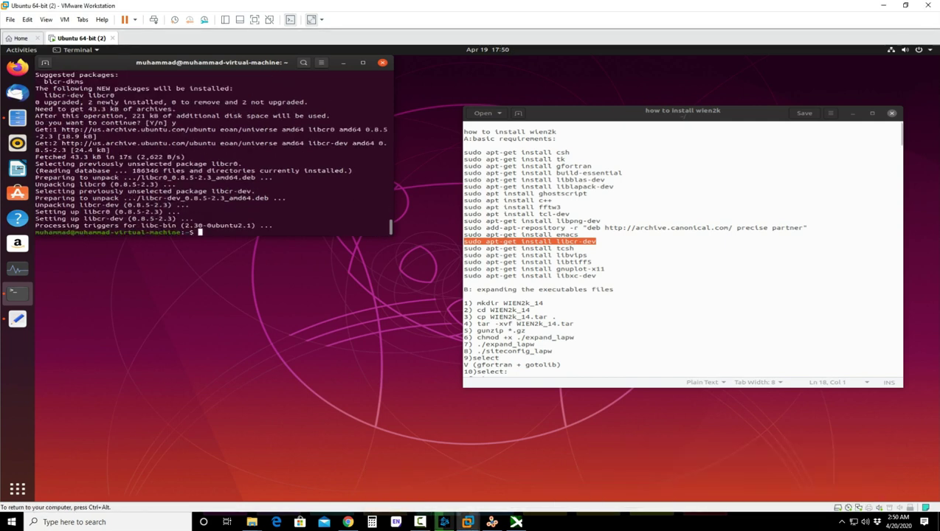
# Step: Copy "sudo apt-get install tcsh" from the guide and run it in the terminal
pyautogui.hotkey('alt', 'Tab')
pyautogui.moveTo(575, 248); pyautogui.dragTo(464, 248)
pyautogui.rightClick(492, 249)
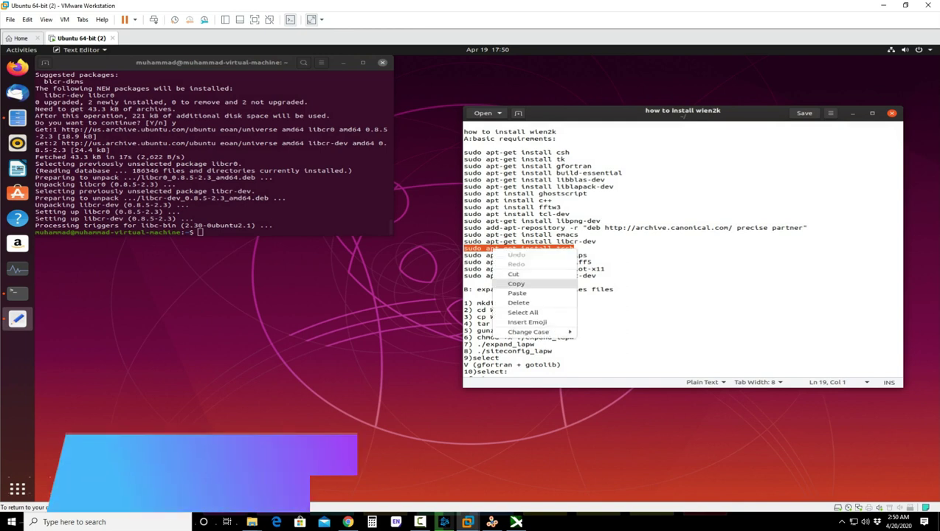
pyautogui.click(516, 284)
pyautogui.hotkey('alt', 'Tab')
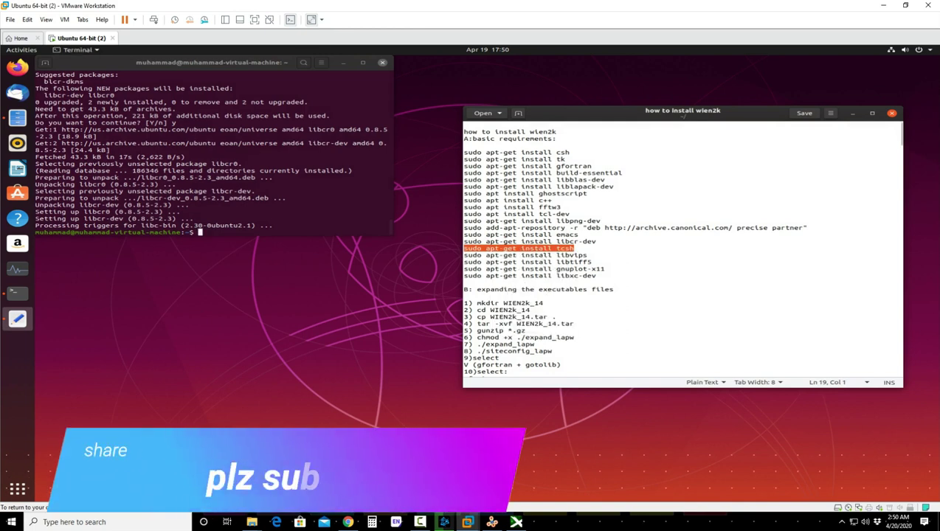
pyautogui.rightClick(278, 225)
pyautogui.click(299, 250)
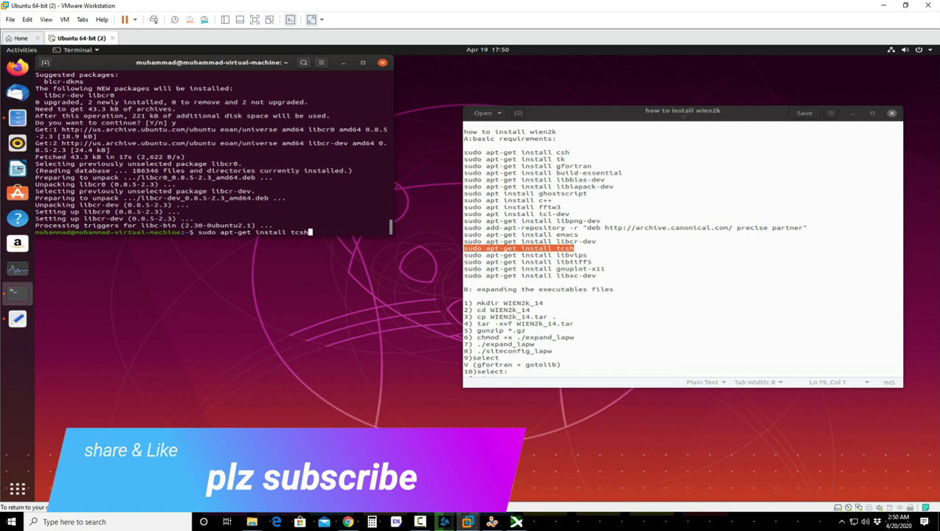
pyautogui.press('Return')
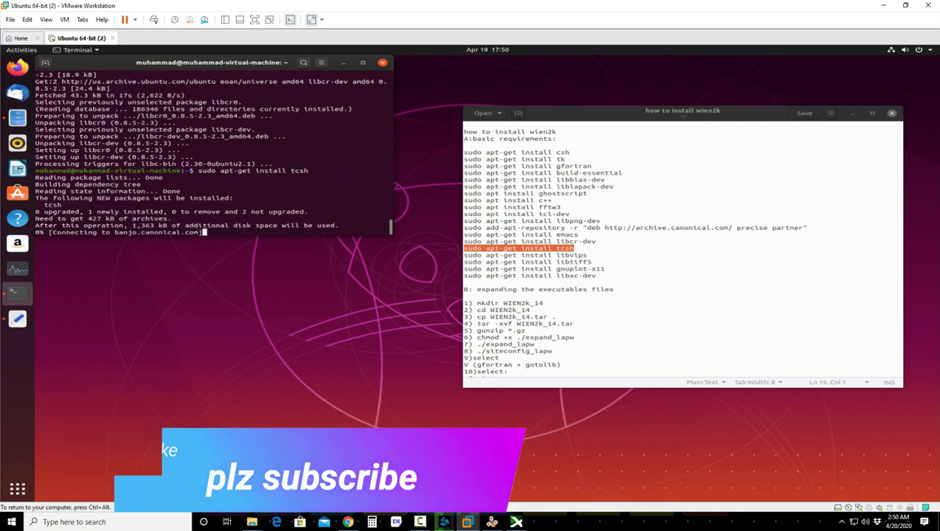
# Step: Copy "sudo apt-get install libvips" from the guide, run it once the terminal is ready and accept the installation with y
pyautogui.moveTo(589, 256); pyautogui.dragTo(464, 255)
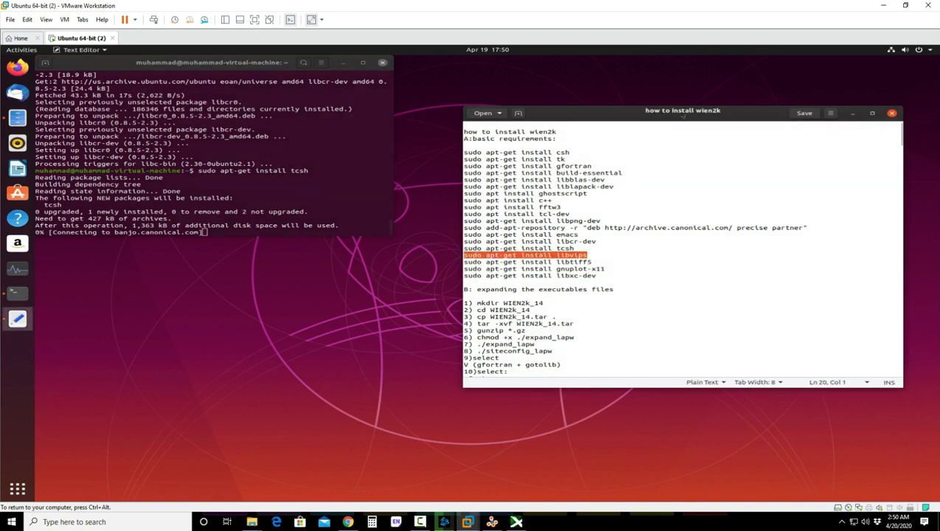
pyautogui.rightClick(464, 254)
pyautogui.click(480, 291)
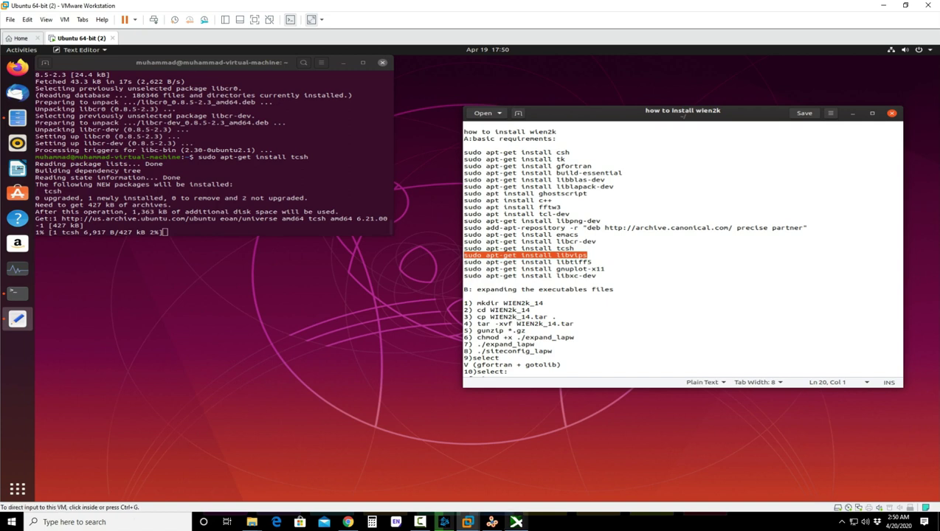
pyautogui.click(420, 522)
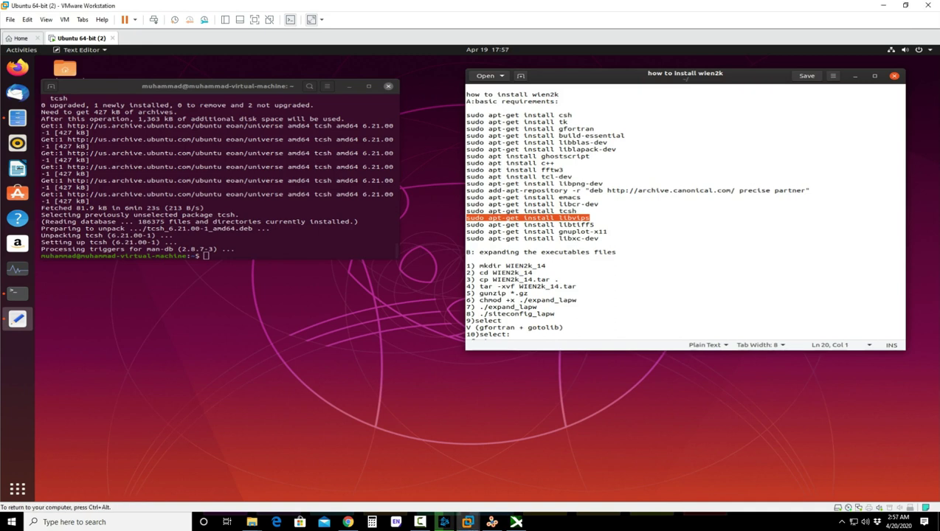
pyautogui.rightClick(551, 218)
pyautogui.click(573, 252)
pyautogui.click(206, 255)
pyautogui.rightClick(293, 243)
pyautogui.click(315, 266)
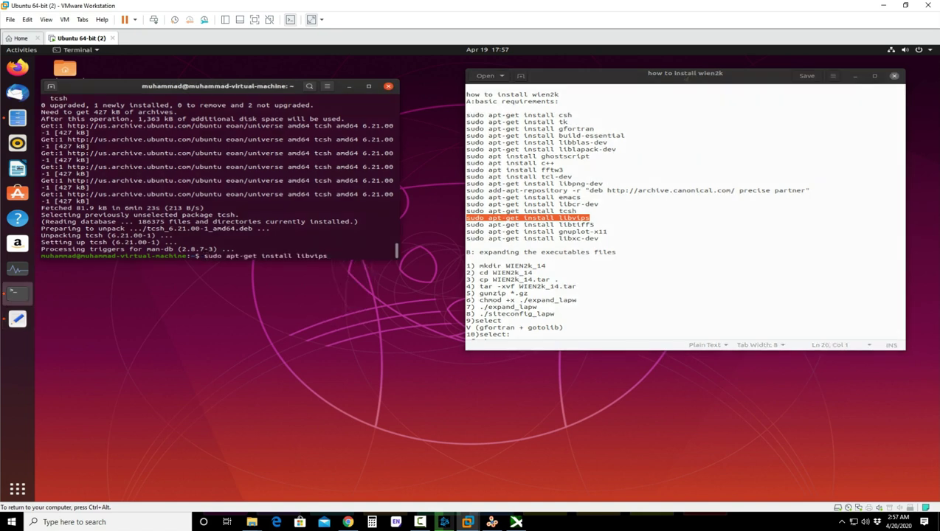
pyautogui.press('Return')
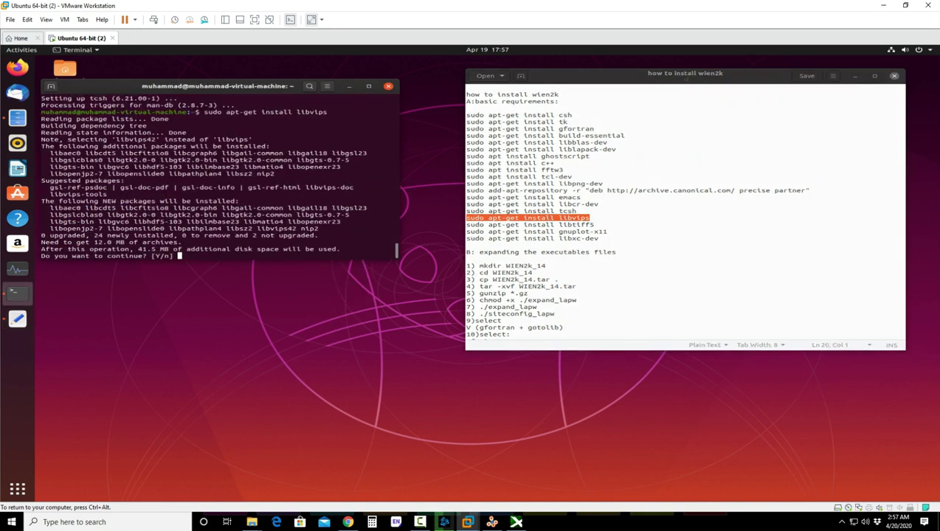
pyautogui.write('y')
pyautogui.press('Return')
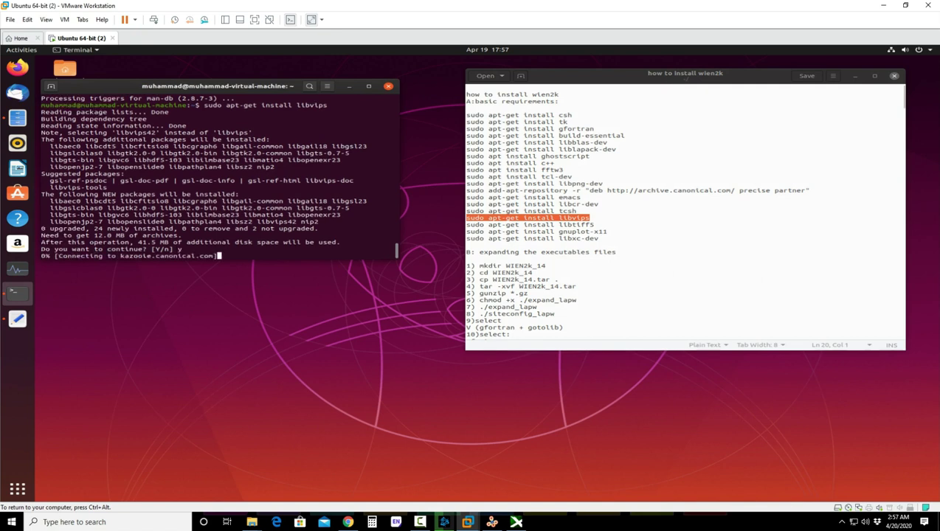
# Step: Copy "sudo apt-get install libtiff5" from the guide and return to the terminal
pyautogui.moveTo(595, 225); pyautogui.dragTo(467, 225)
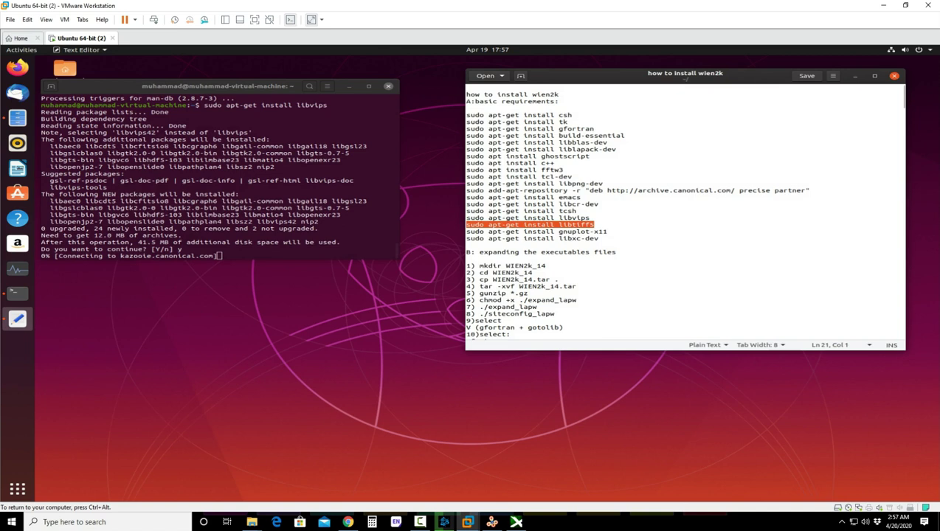
pyautogui.rightClick(473, 223)
pyautogui.click(493, 256)
pyautogui.click(219, 256)
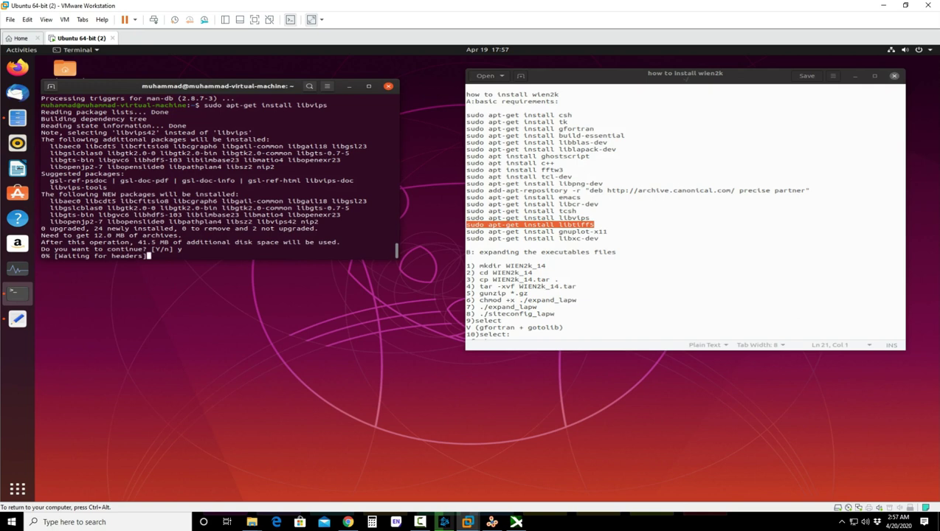
pyautogui.moveTo(443, 522)
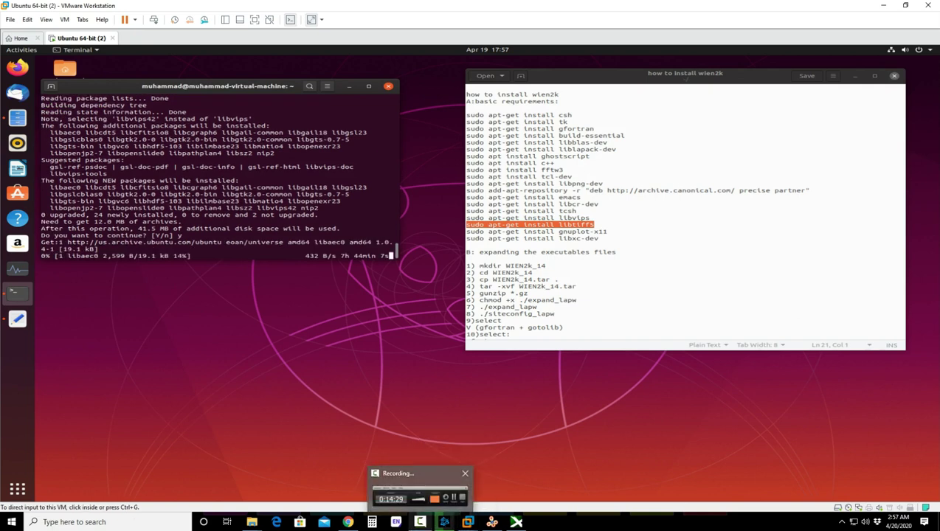
pyautogui.click(420, 494)
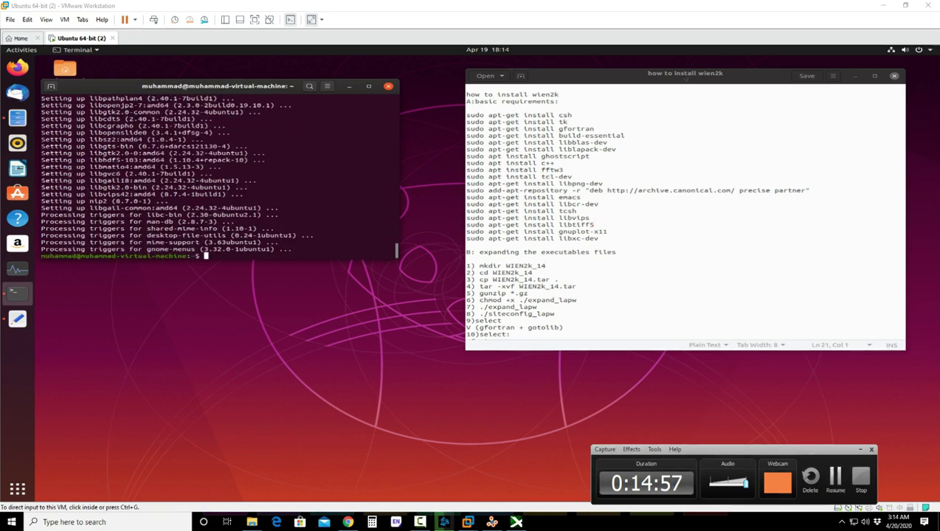
# Step: Copy "sudo apt-get install libtiff5" from the guide, run it in the terminal and enter the sudo password
pyautogui.click(577, 211)
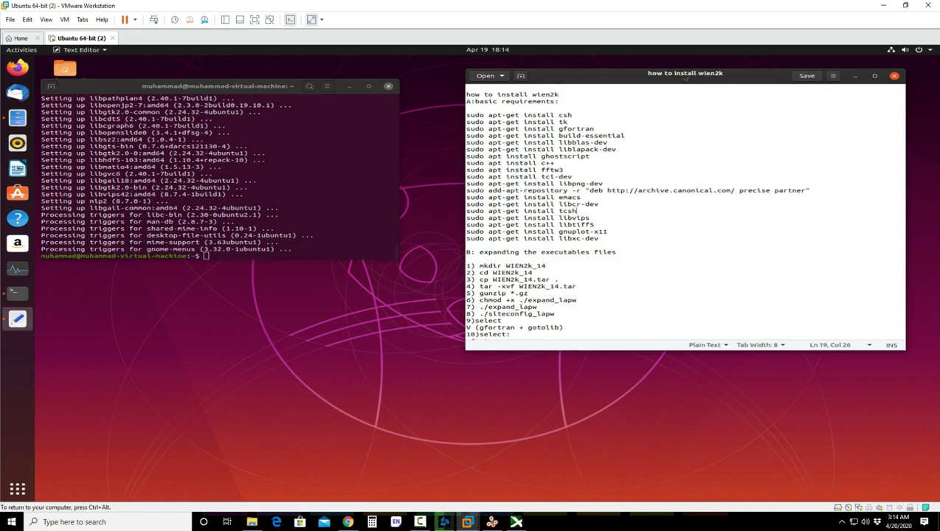
pyautogui.moveTo(595, 224); pyautogui.dragTo(473, 224)
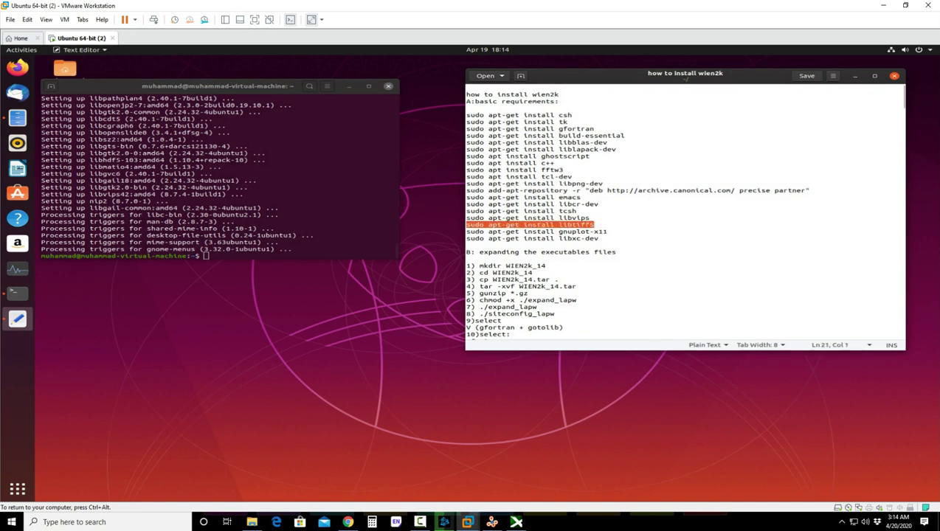
pyautogui.rightClick(484, 228)
pyautogui.click(509, 261)
pyautogui.rightClick(317, 237)
pyautogui.click(334, 258)
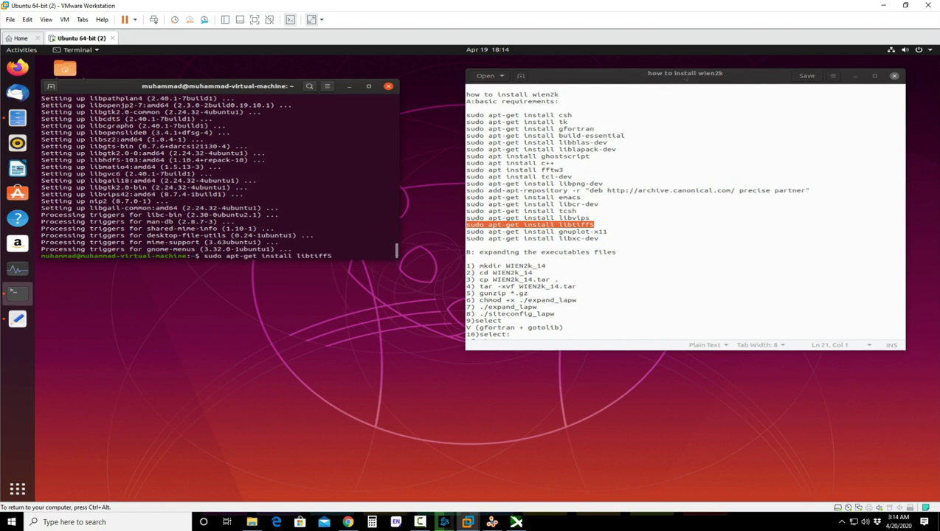
pyautogui.press('Return')
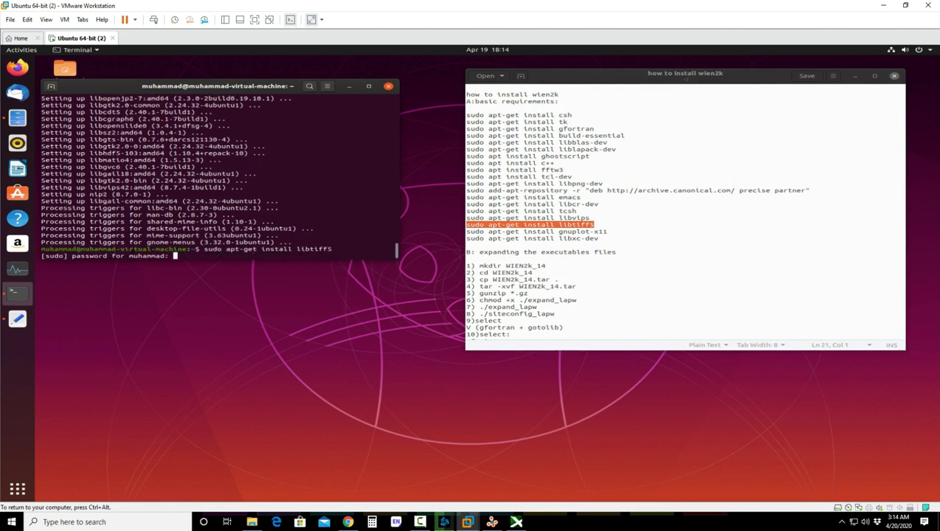
pyautogui.press('Return')
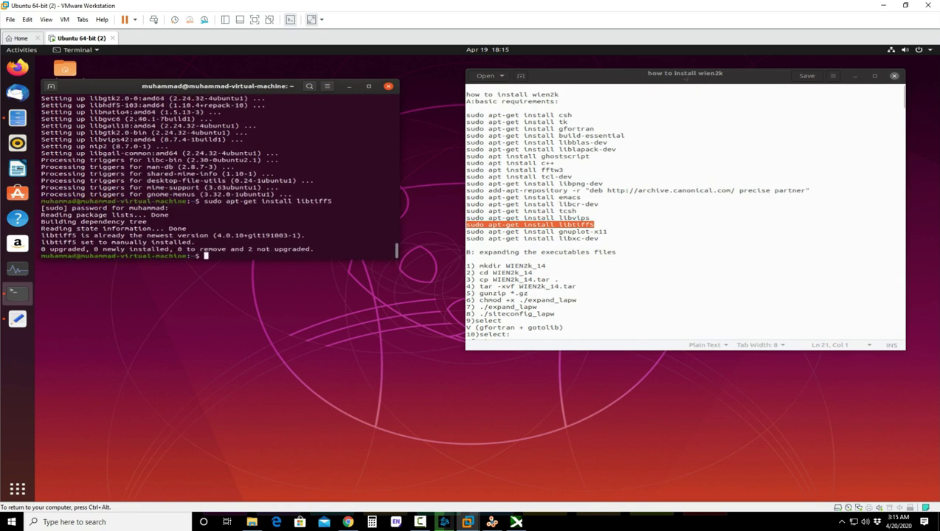
# Step: Copy "sudo apt-get install gnuplot-x11" from the guide, run it in the terminal and accept the installation with y
pyautogui.moveTo(608, 231); pyautogui.dragTo(466, 231)
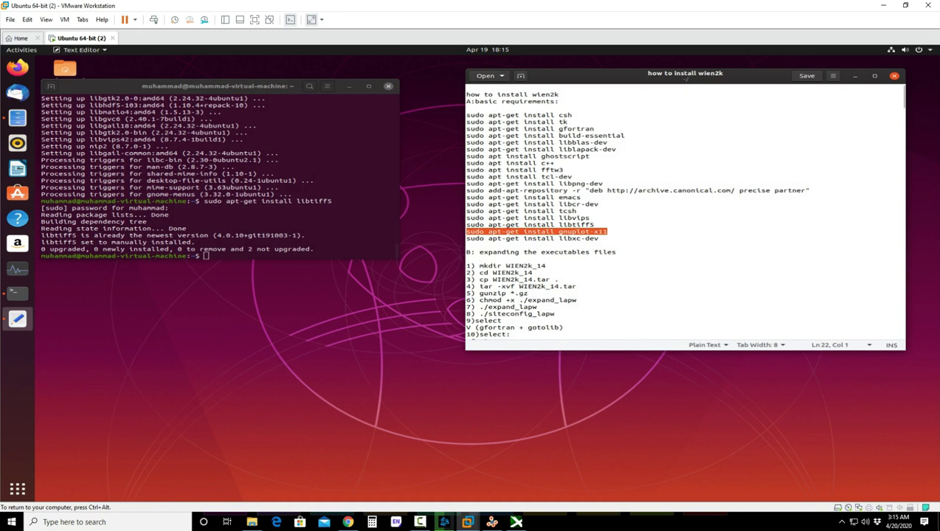
pyautogui.rightClick(490, 232)
pyautogui.click(517, 256)
pyautogui.rightClick(366, 242)
pyautogui.click(392, 271)
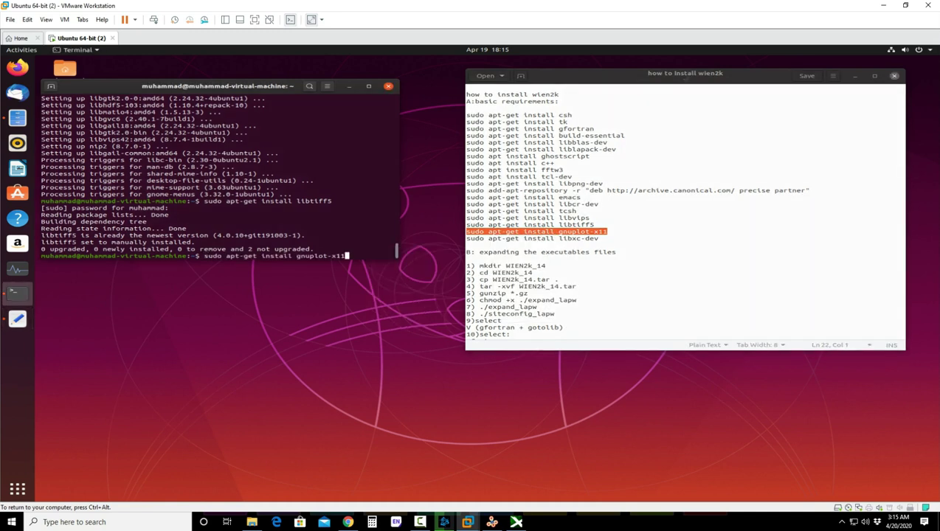
pyautogui.press('Return')
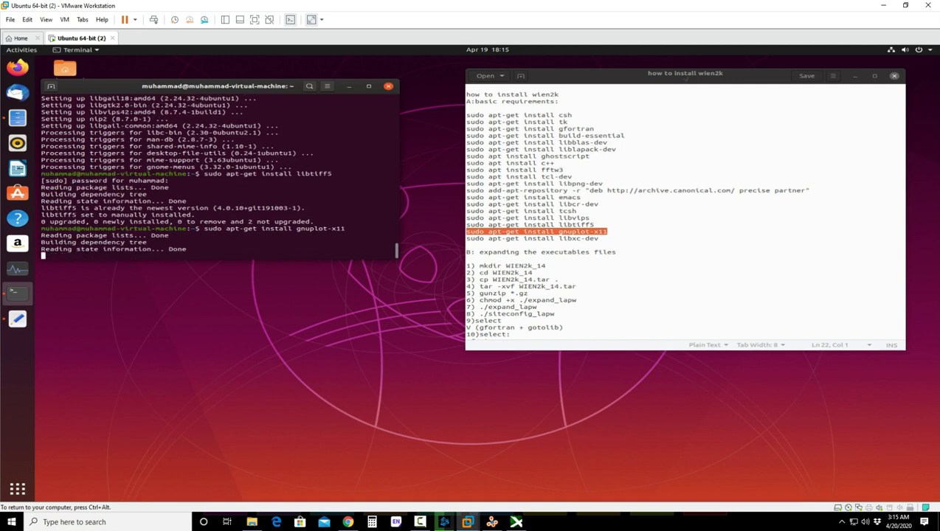
pyautogui.write('y')
pyautogui.press('Return')
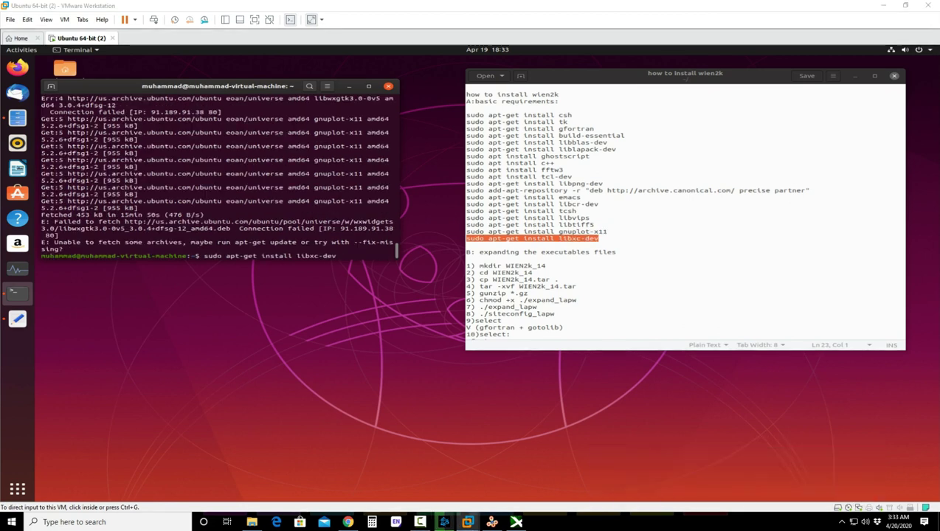
# Step: Run "sudo apt-get install libxc-dev" in the virtual machine's terminal, enter the sudo password and accept the installation with y
pyautogui.hotkey('ctrl', 'g')
pyautogui.press('Return')
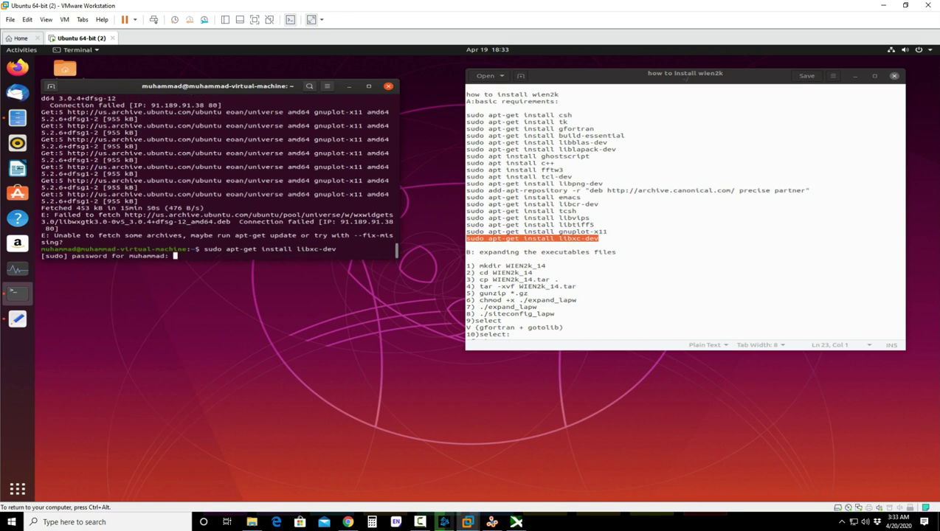
pyautogui.press('Return')
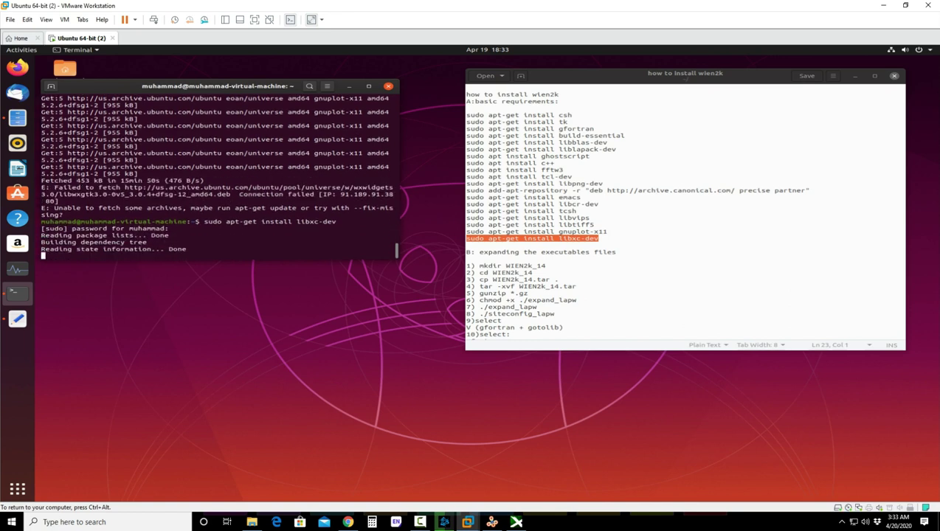
pyautogui.write('y')
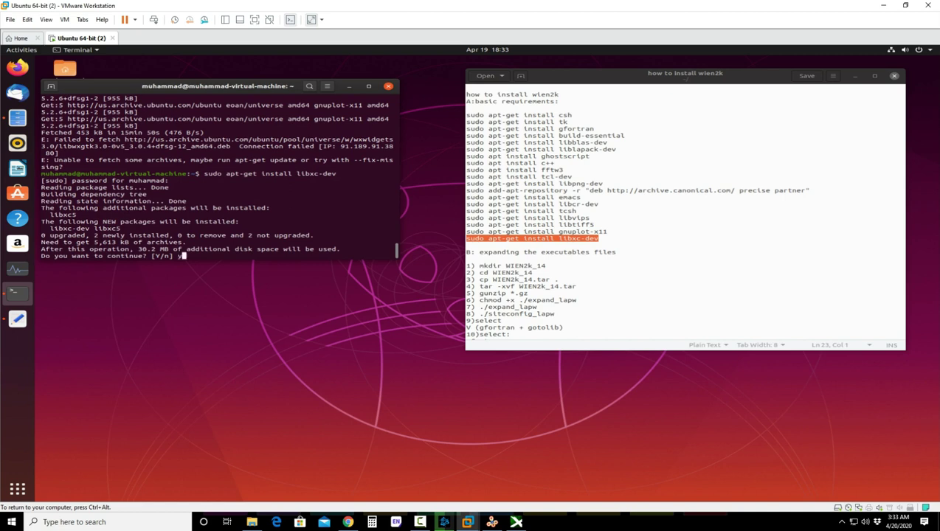
pyautogui.press('Return')
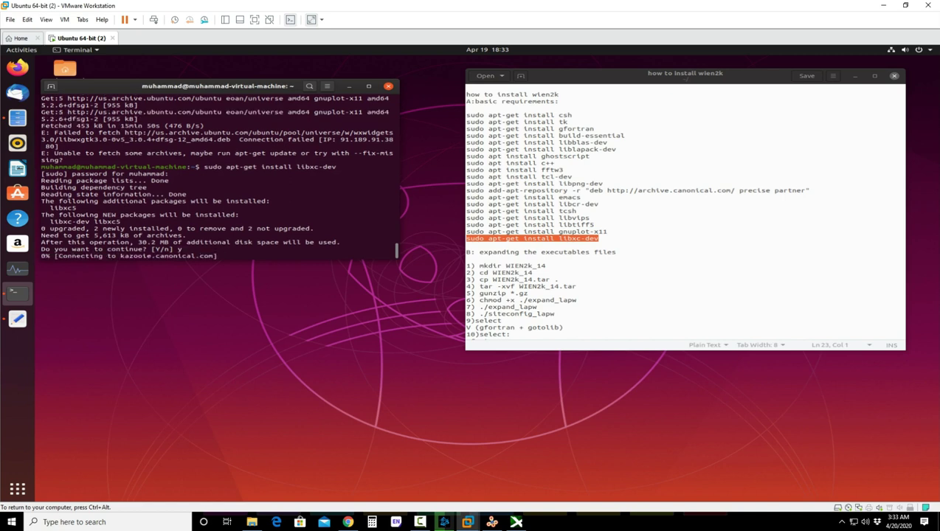